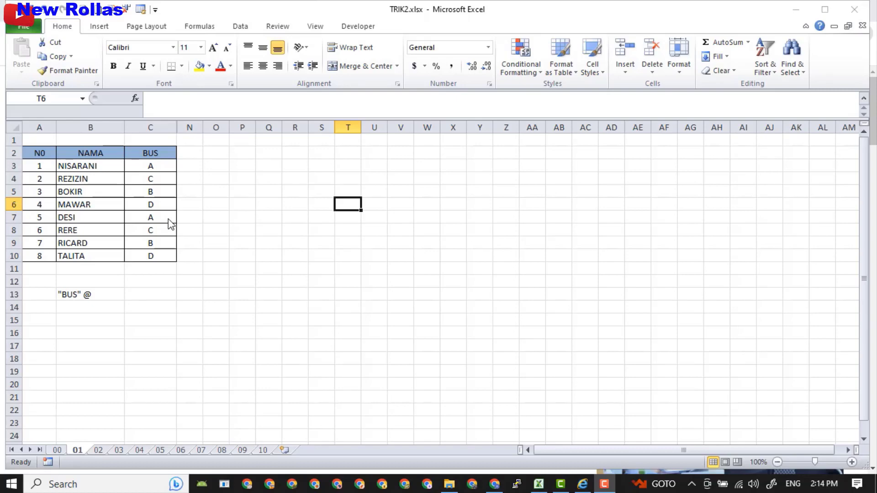
Try adding the prefix "BUS" by hand to the entries in C3 and C4, and undo both edits.
click(153, 168)
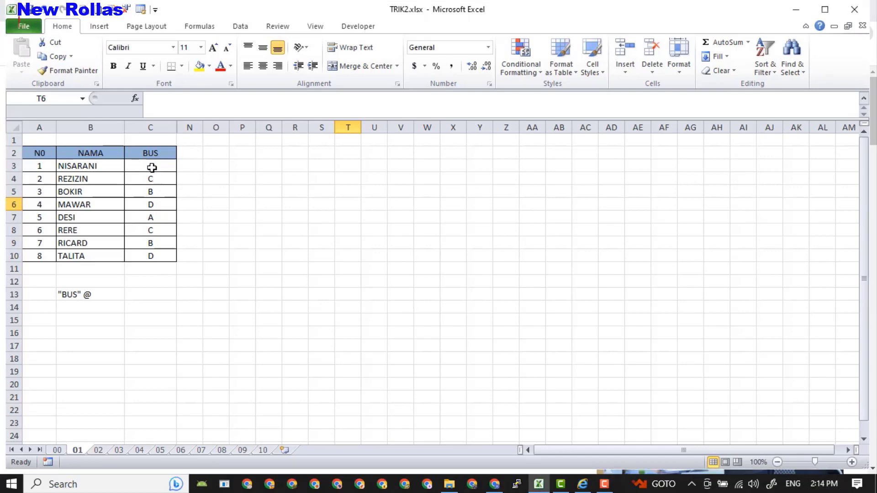
click(152, 168)
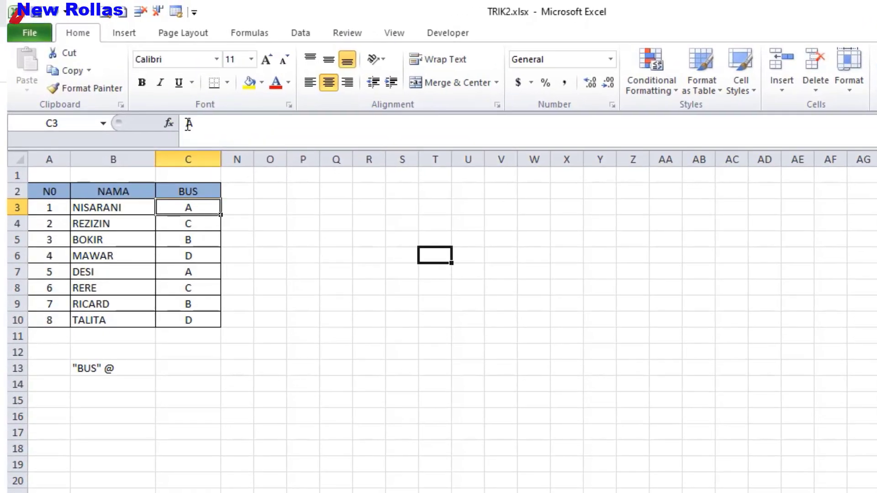
click(188, 123)
text(BUS)
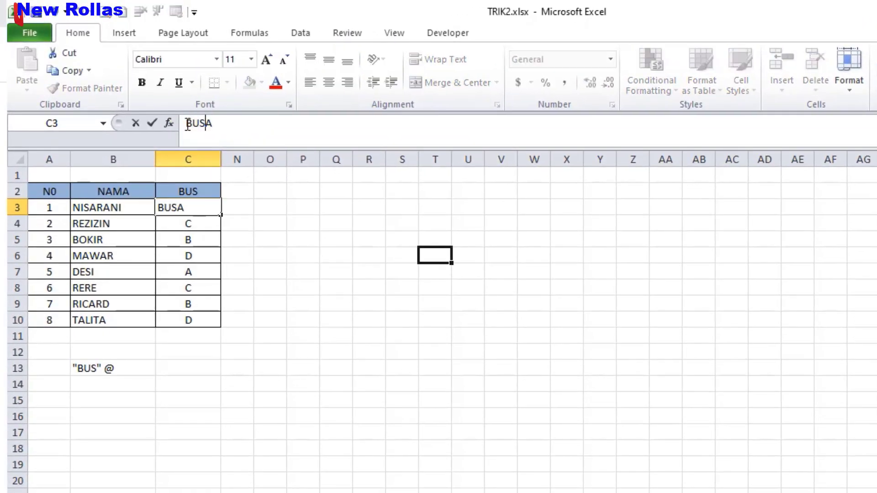
click(196, 223)
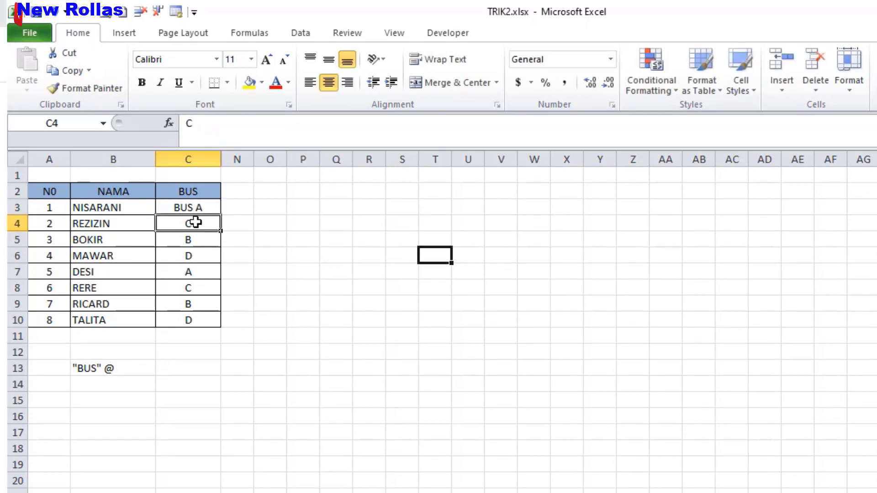
click(188, 123)
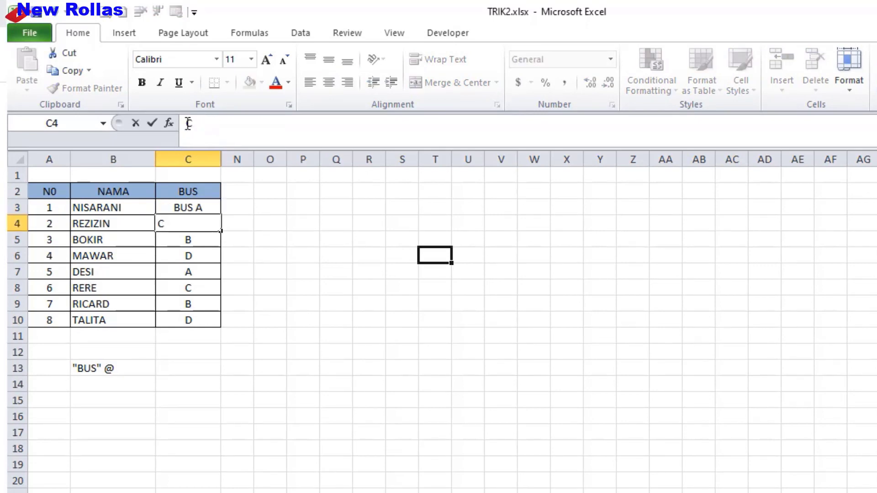
text(BUS)
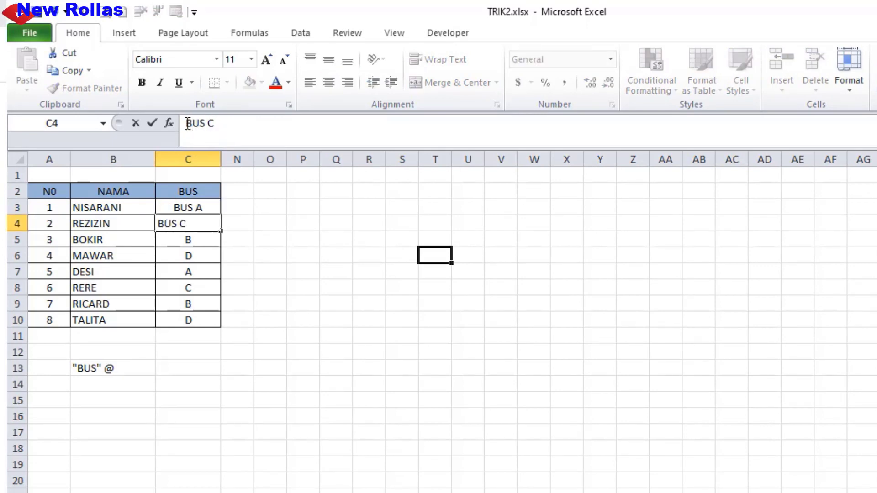
click(219, 254)
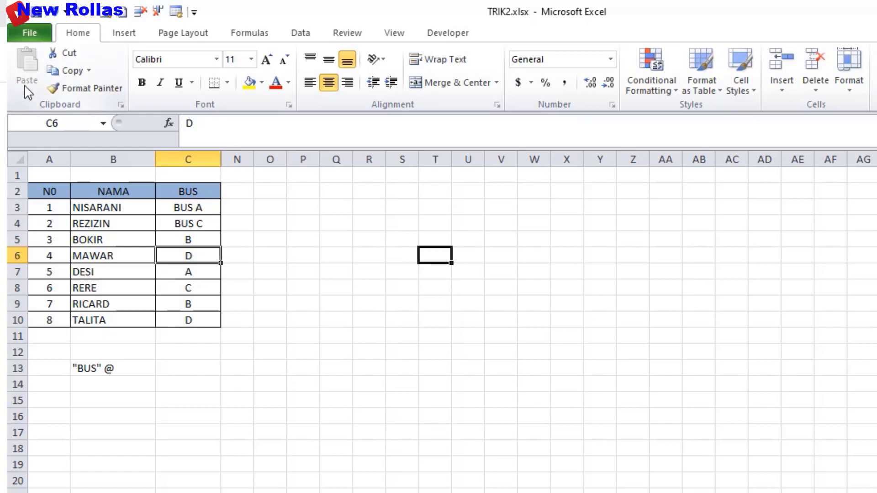
click(52, 13)
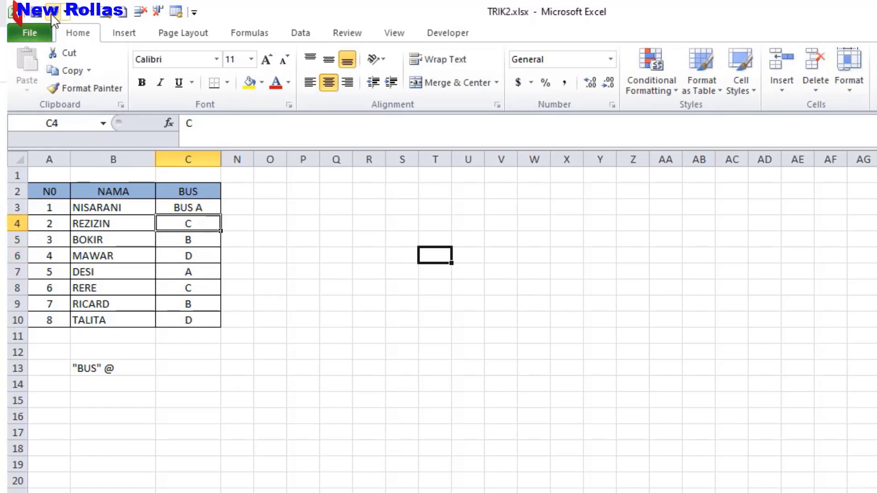
click(52, 13)
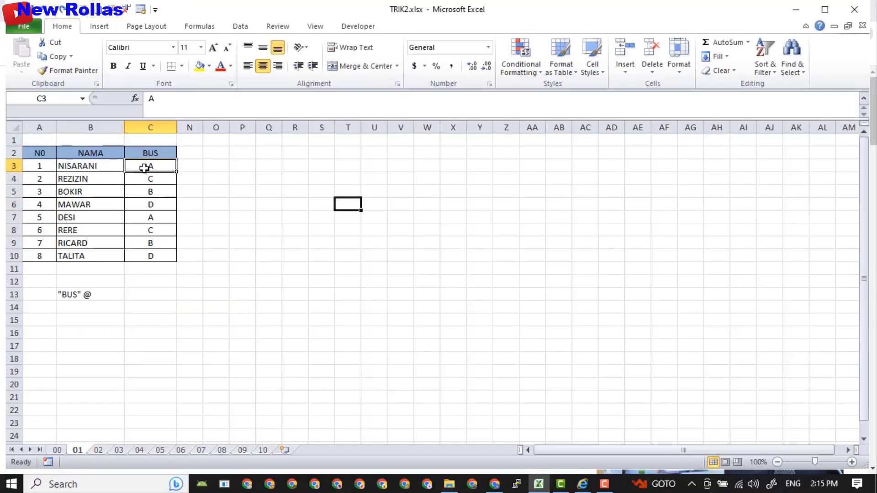
Apply the custom number format "BUS" @ to the bus entries in C3:C10.
drag(179, 208, 190, 312)
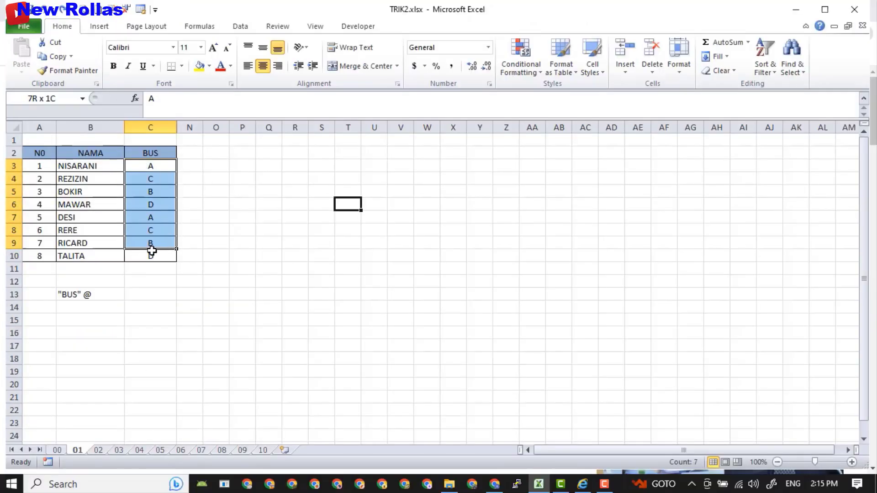
drag(152, 250, 153, 257)
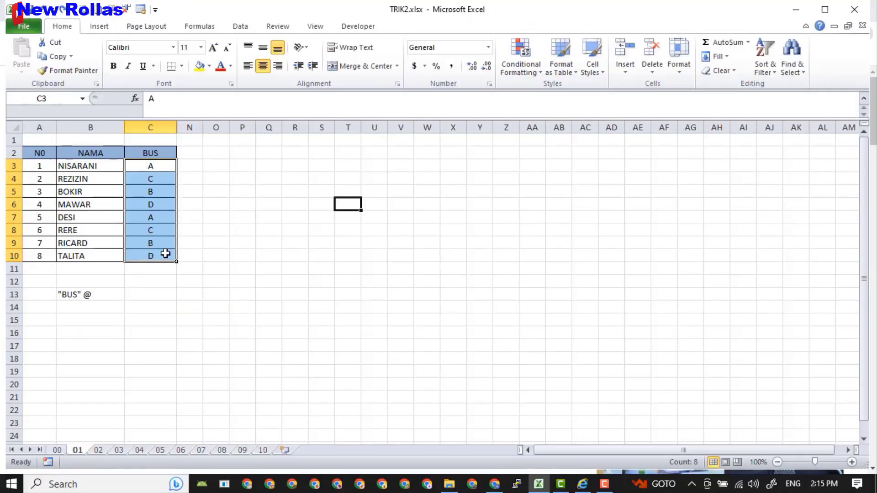
right_click(140, 210)
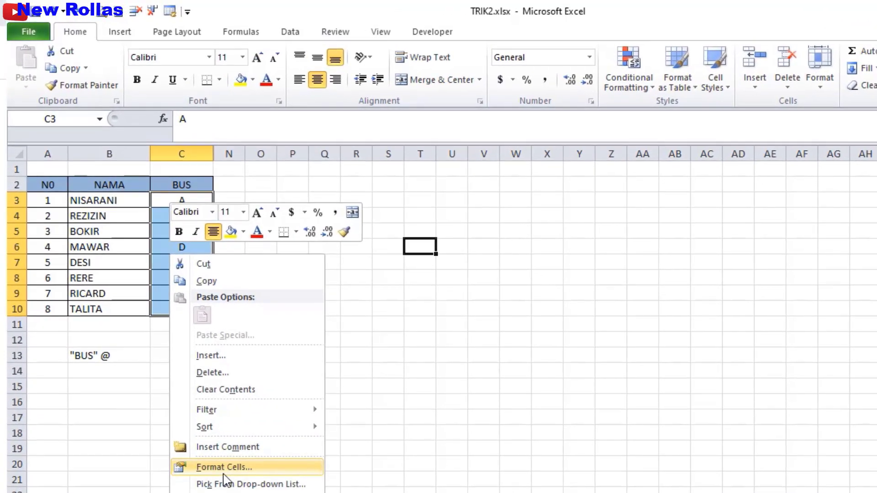
click(186, 387)
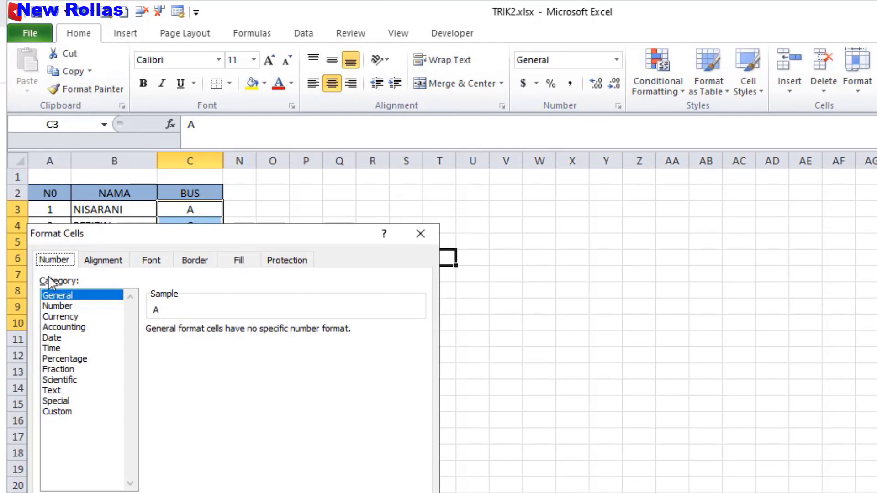
click(51, 412)
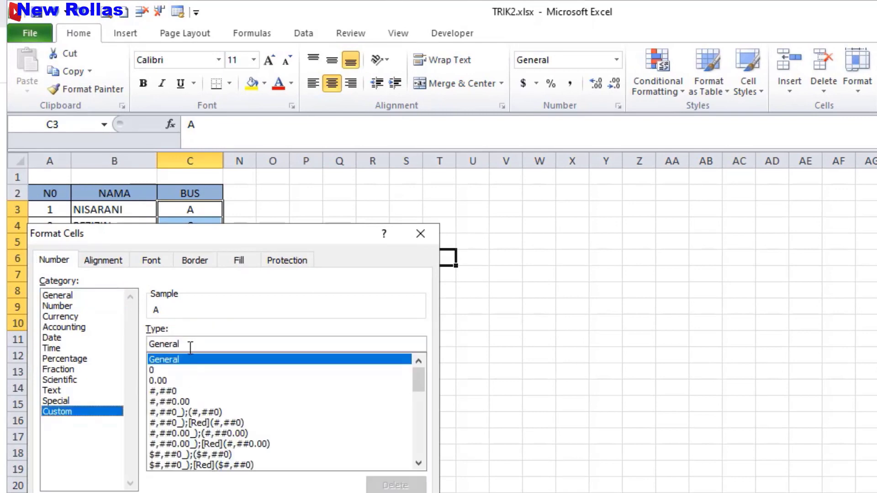
drag(178, 344, 128, 349)
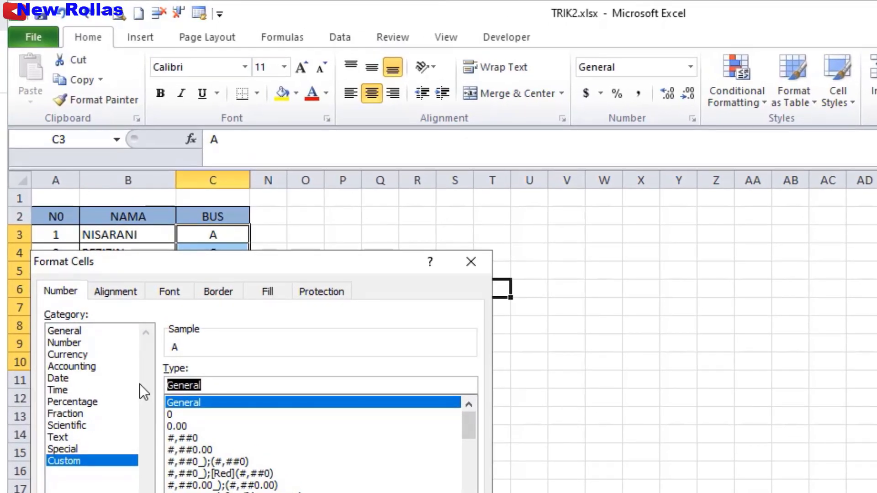
text(")
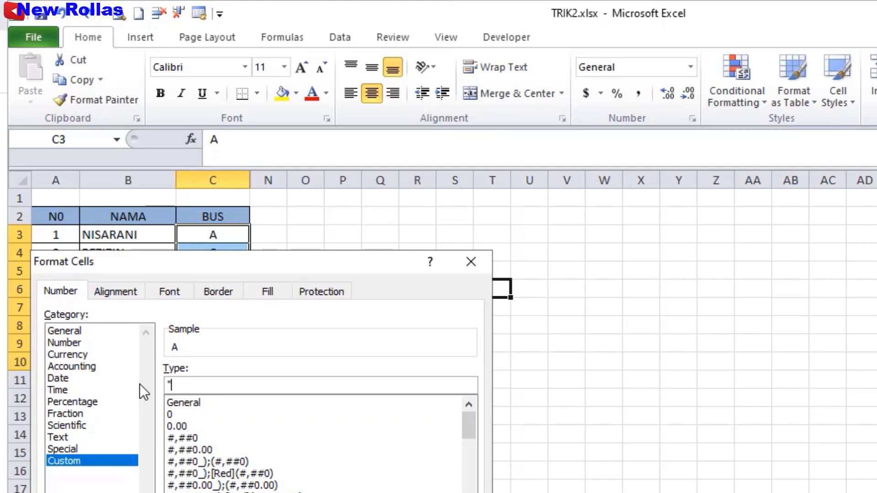
text(BUS" @)
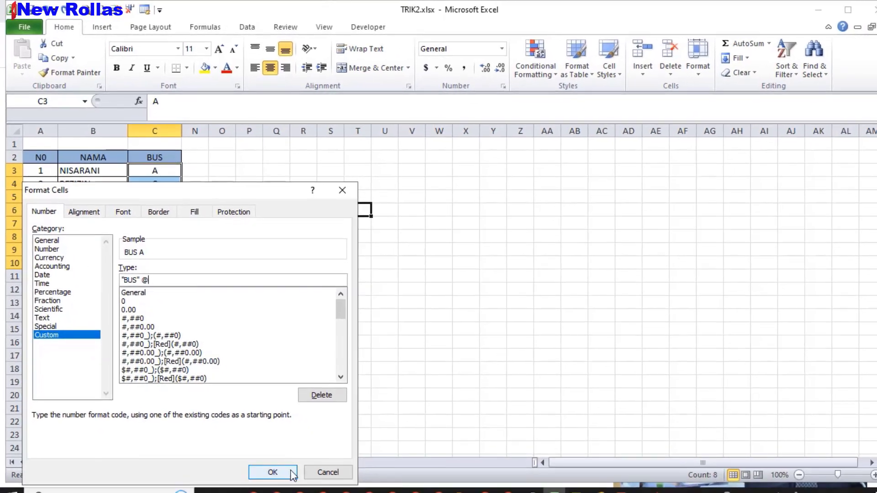
click(293, 475)
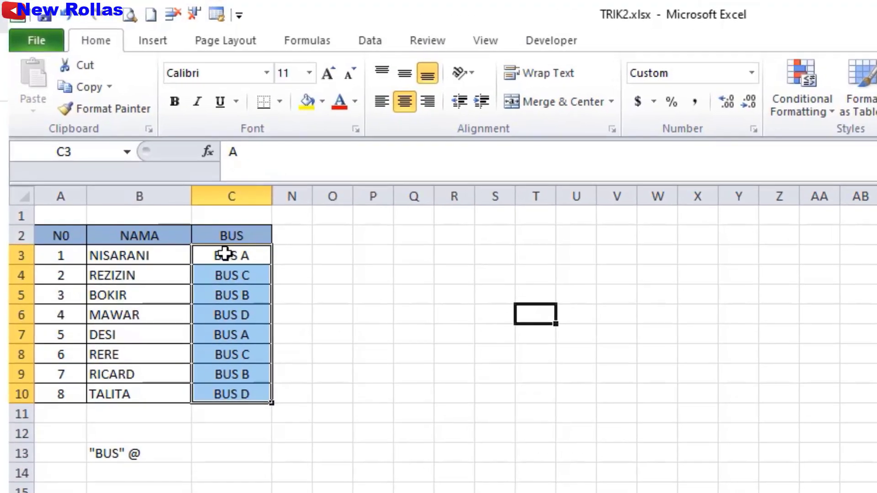
drag(225, 255, 231, 394)
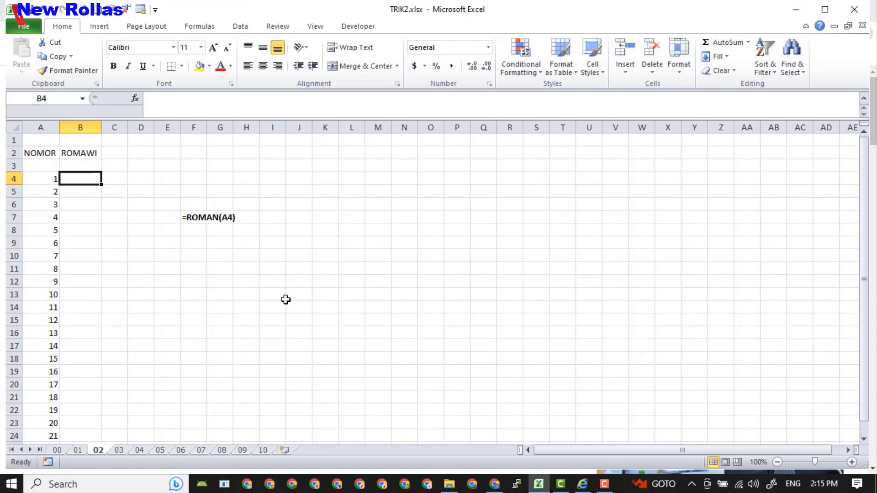
Enter the Roman numerals I and II by hand in B4 and B5 on sheet 02.
text(II)
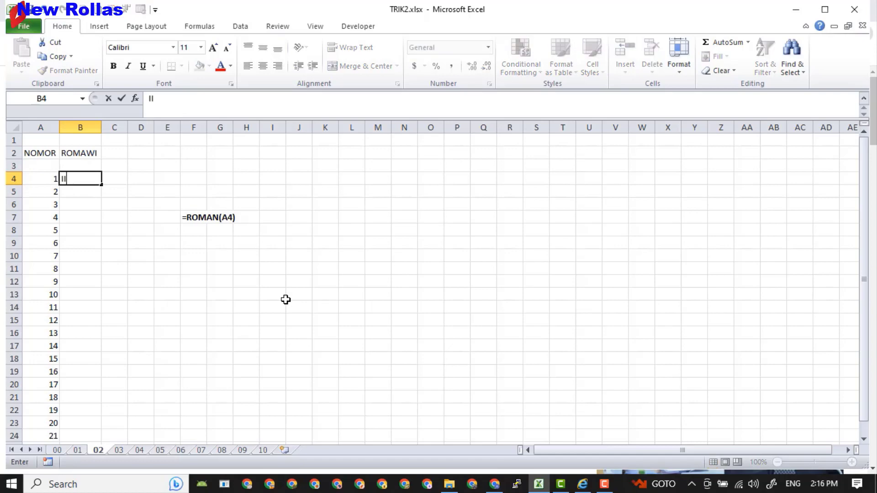
key(BackSpace)
key(Return)
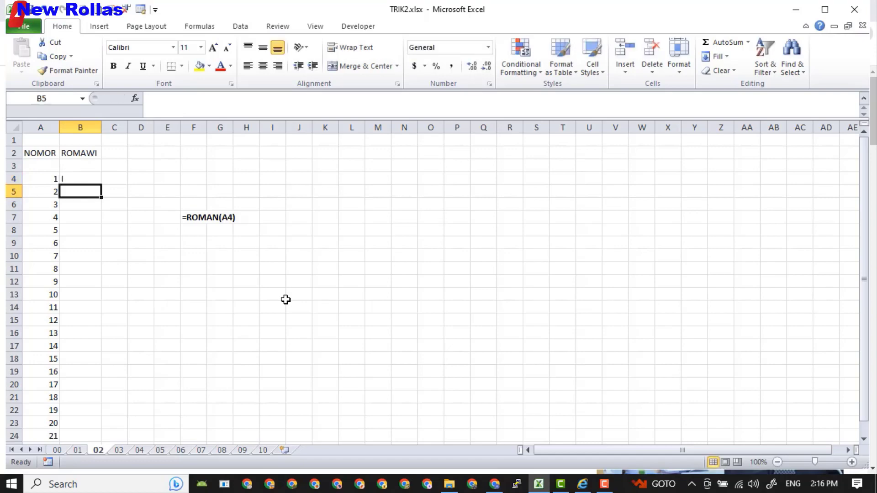
text(II)
click(75, 251)
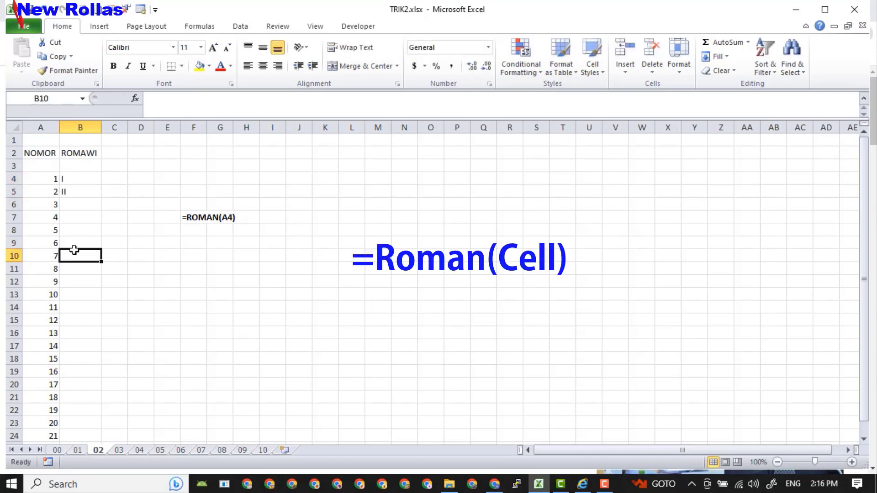
Replace the content of B4 with the formula =ROMANCE(A4).
click(87, 179)
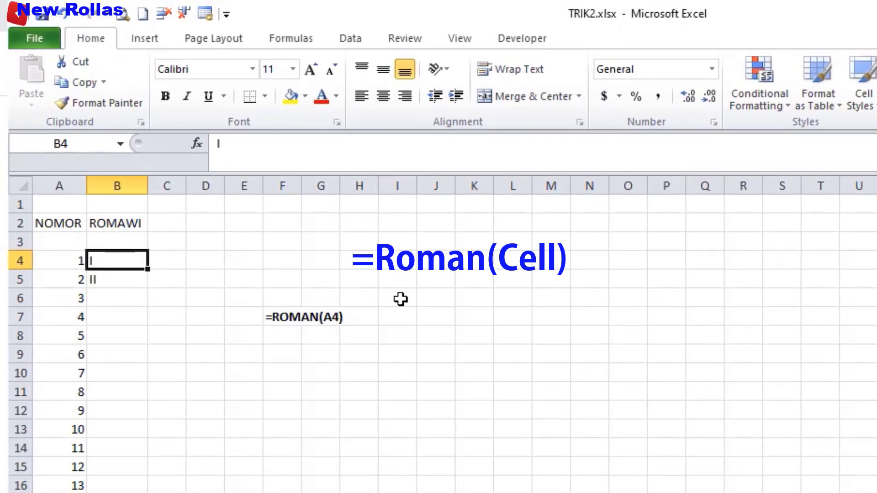
text(=)
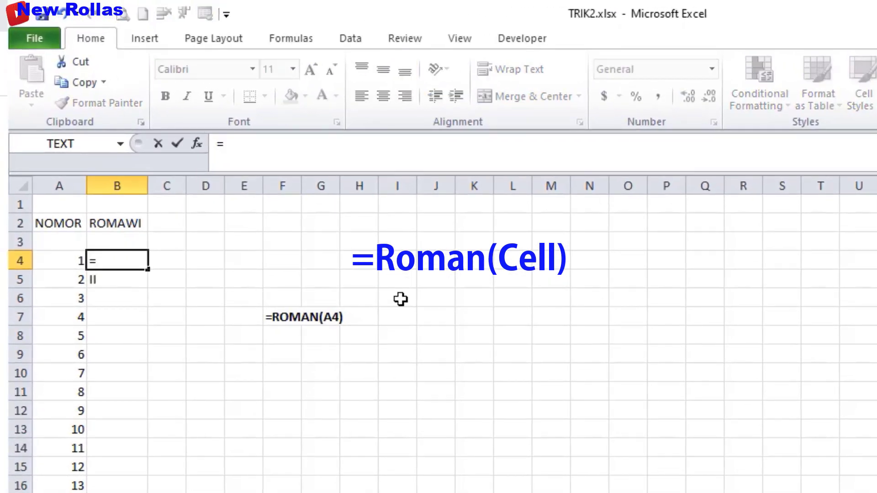
text(ROMAN)
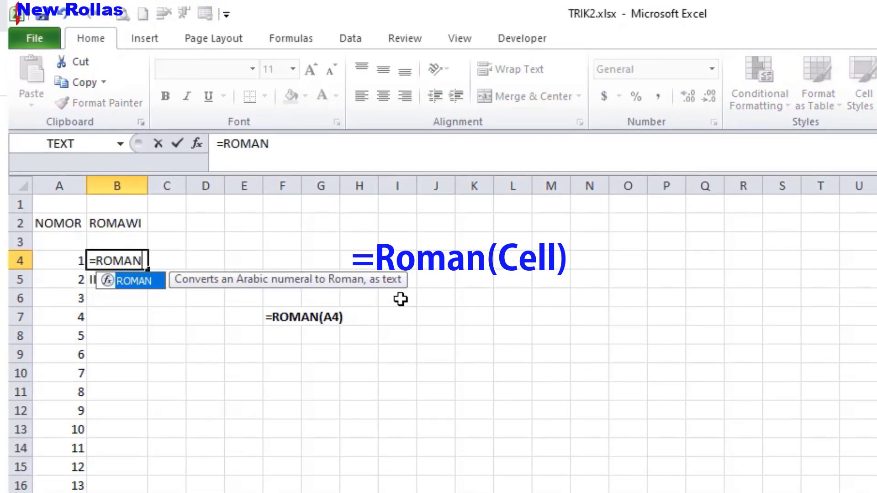
text(CE()
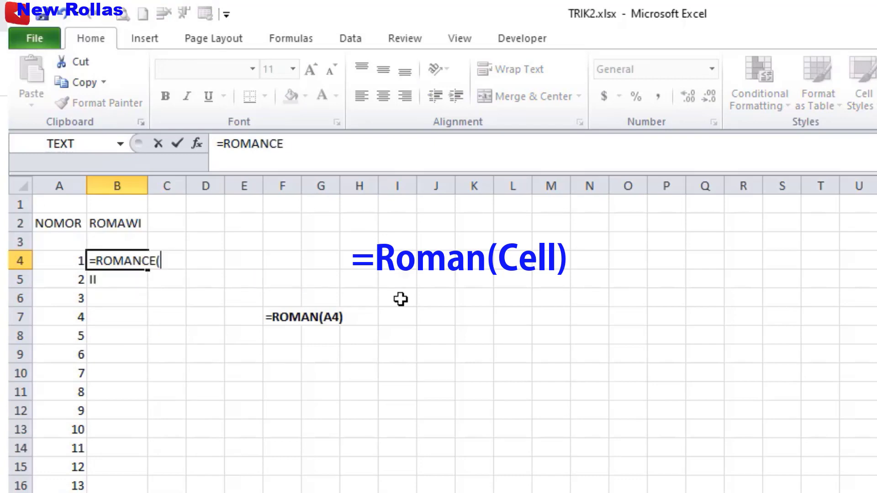
click(56, 261)
text())
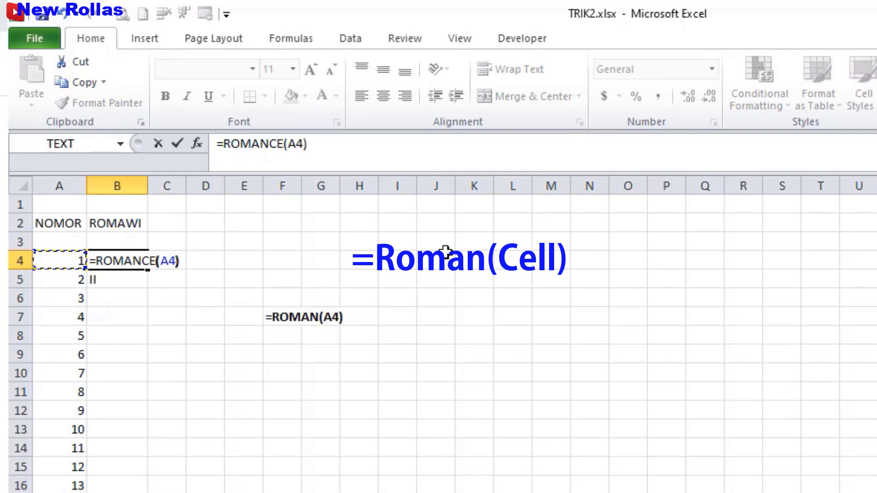
key(Return)
Correct the function name in B4 so that the formula reads =ROMAN(A4).
key(Up)
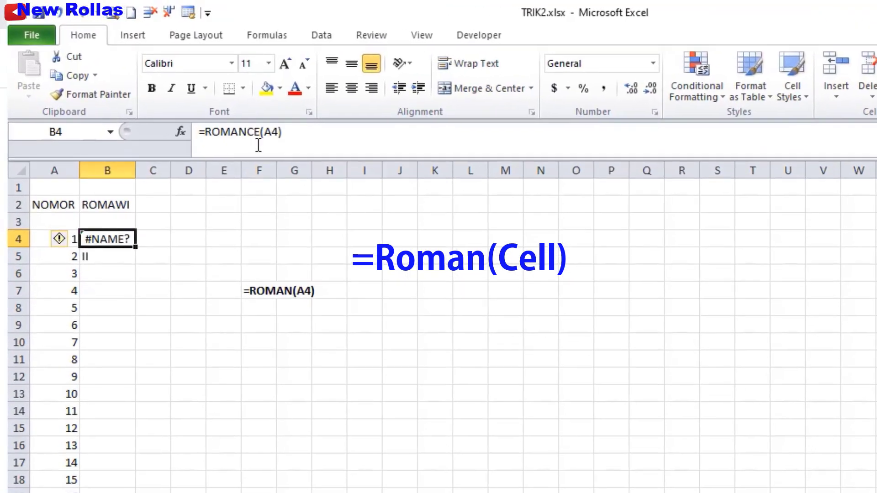
click(263, 134)
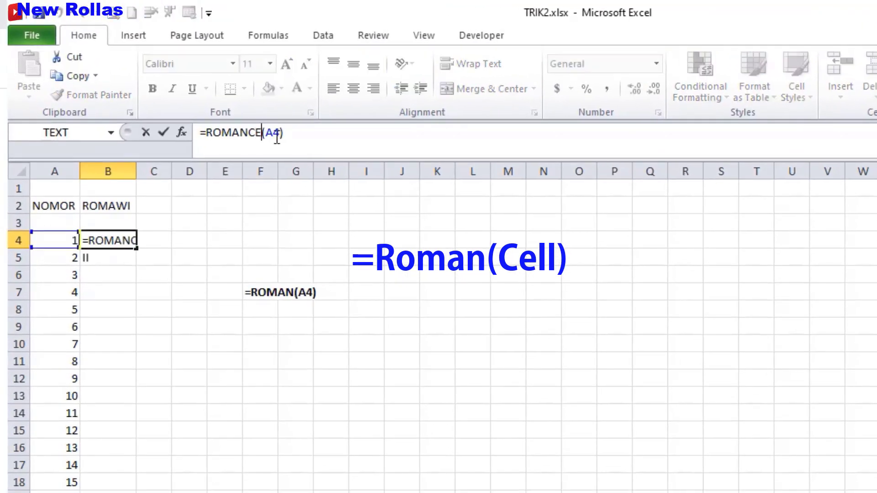
key(BackSpace)
key(BackSpace)
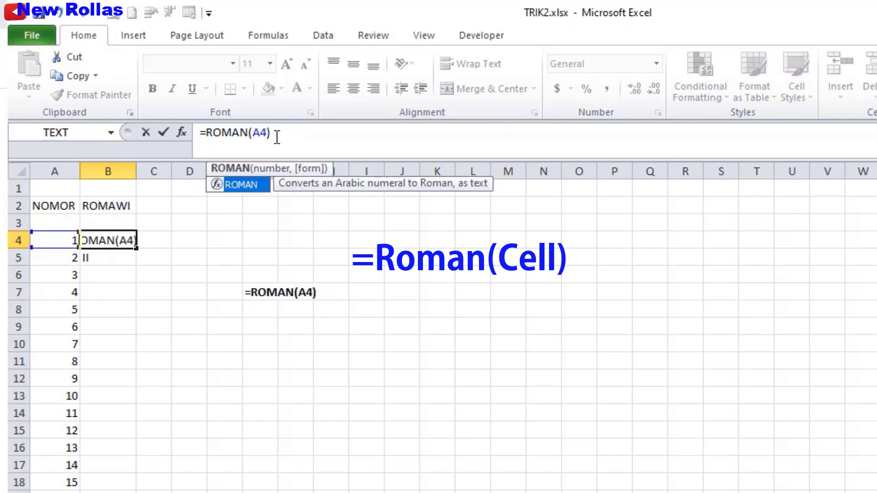
key(Return)
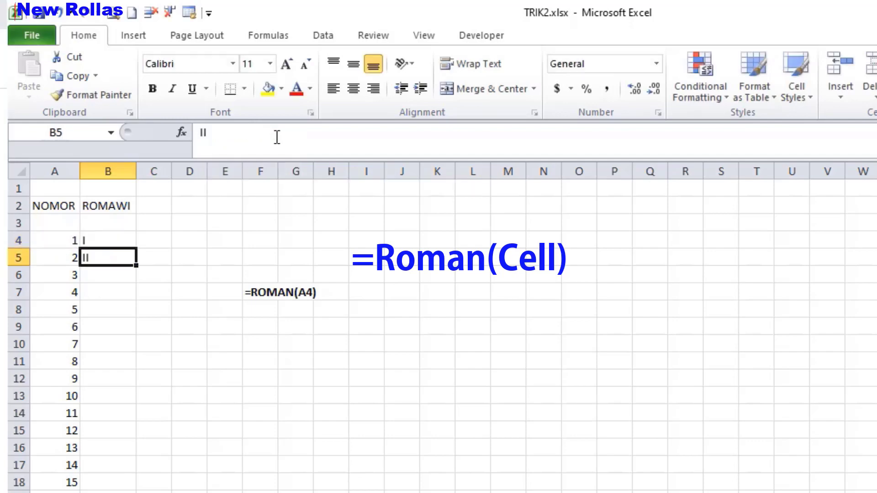
Fill the formula from B4 down the ROMAWI column to B25, overwriting B5, and check the column through its last row.
click(119, 236)
drag(136, 249, 138, 263)
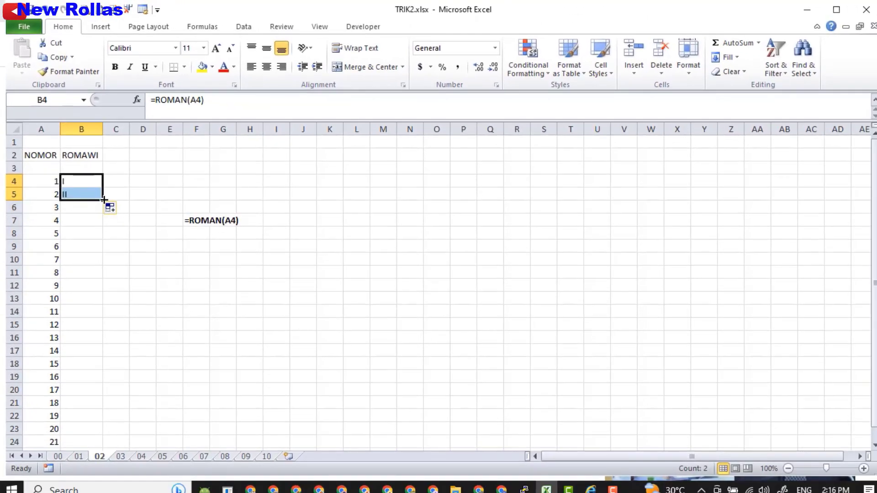
double_click(136, 265)
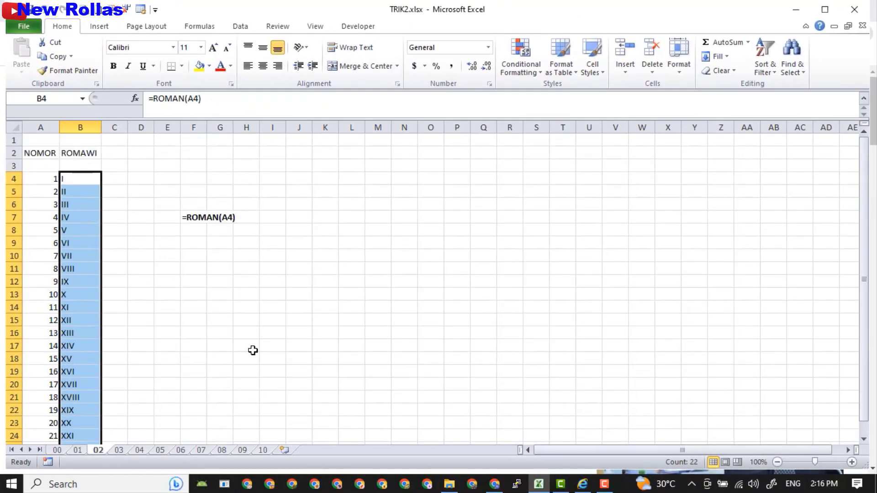
scroll(253, 351, down, 1)
scroll(253, 350, up, 1)
scroll(252, 350, down, 2)
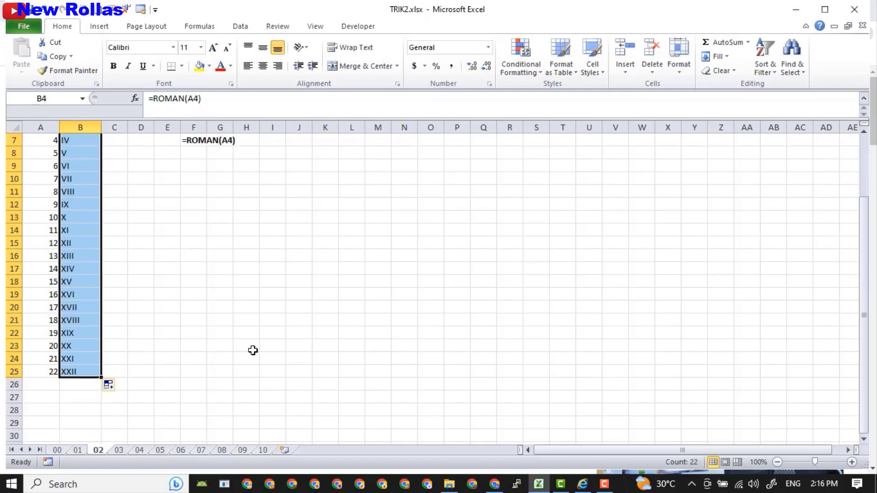
Switch to sheet 03 and clear the selection on the sales report heading.
key(ctrl+Page_Down)
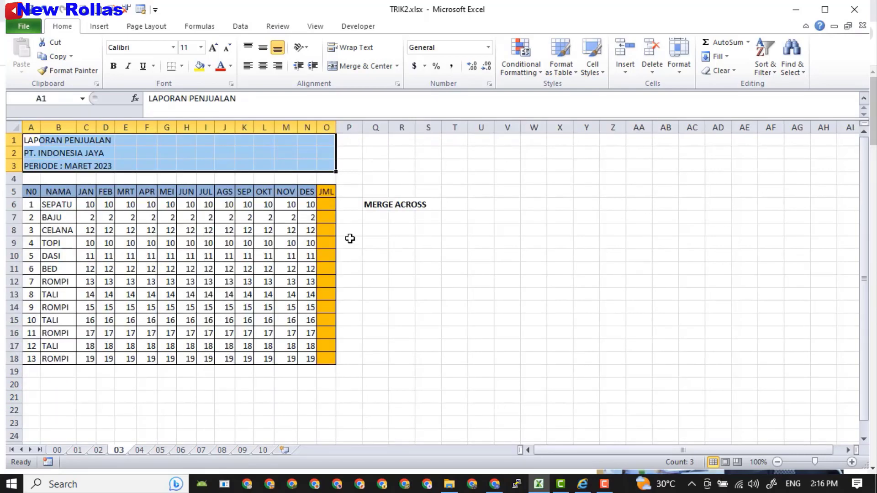
click(304, 165)
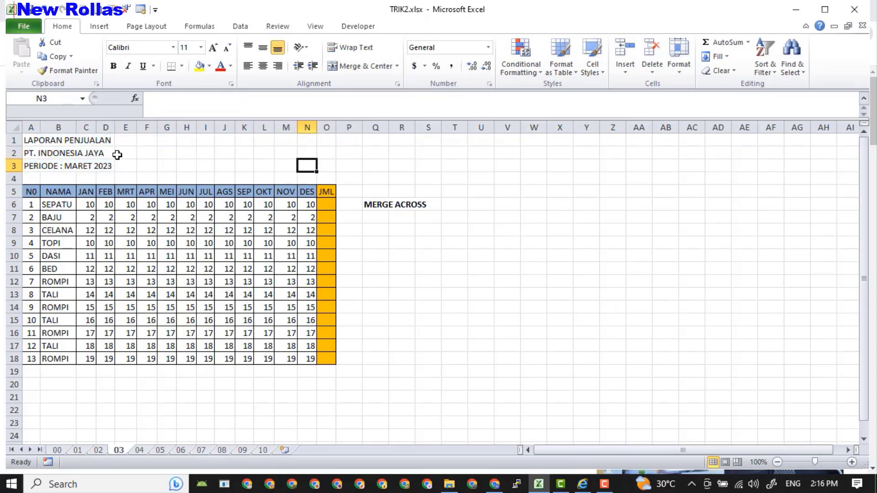
Try merging and centering the title LAPORAN PENJUALAN across A1:O1, and undo the merge.
click(31, 141)
drag(31, 141, 332, 139)
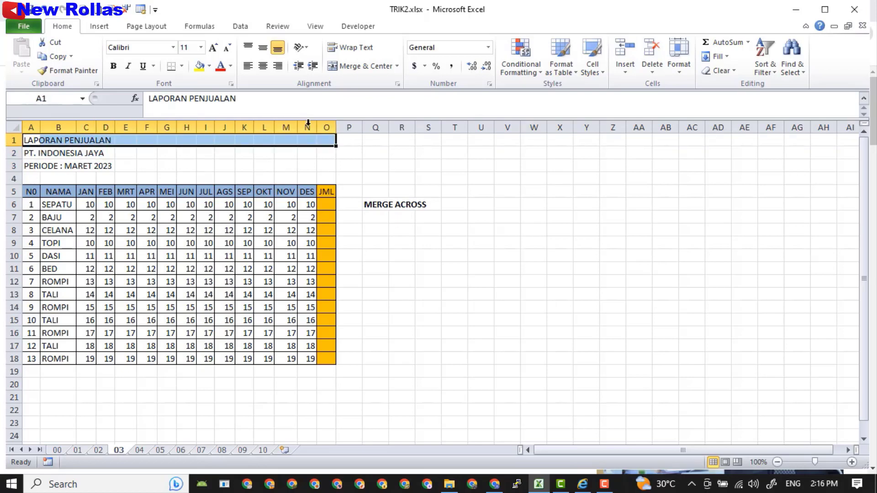
click(359, 67)
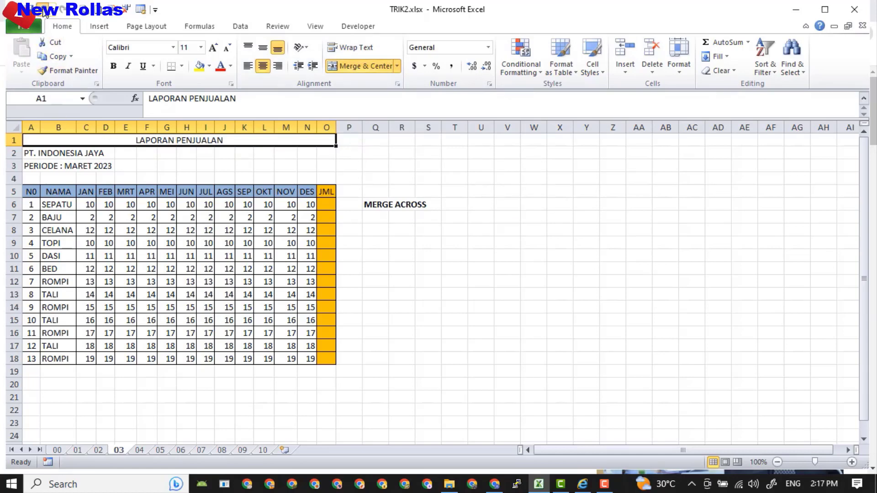
click(44, 10)
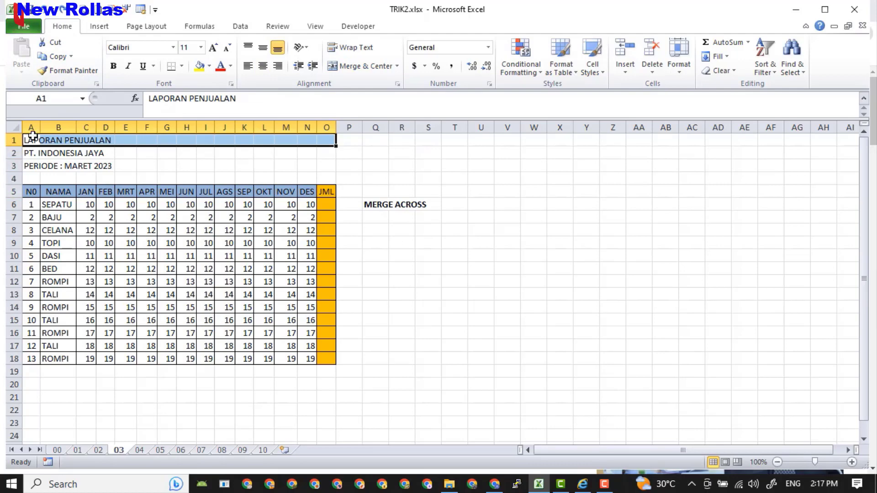
Merge the three heading rows in A1:O3 with Merge Across and center their text.
drag(32, 136, 332, 167)
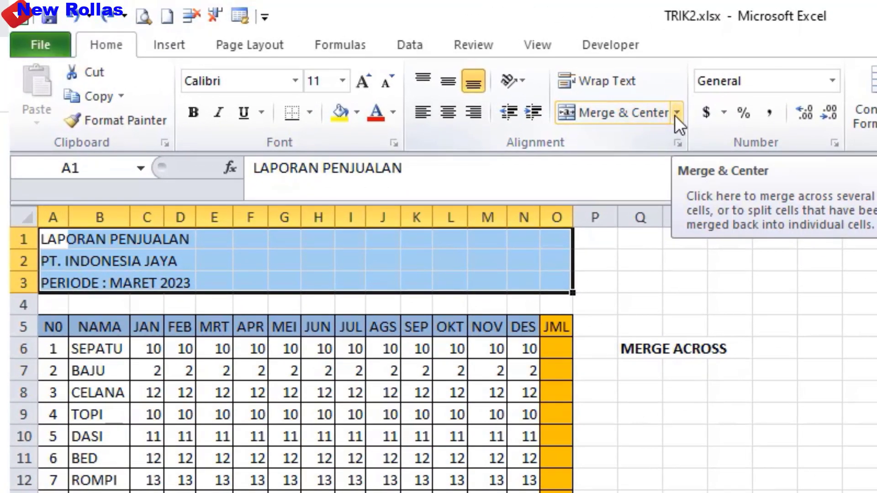
click(677, 114)
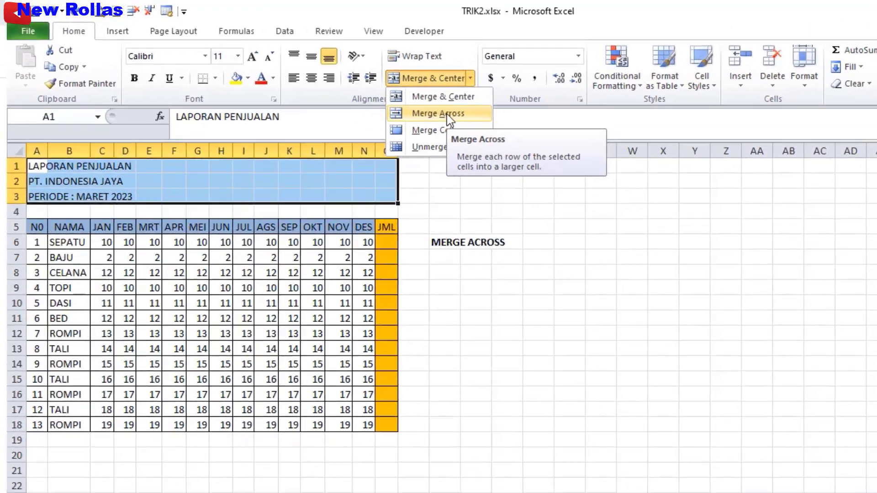
click(379, 97)
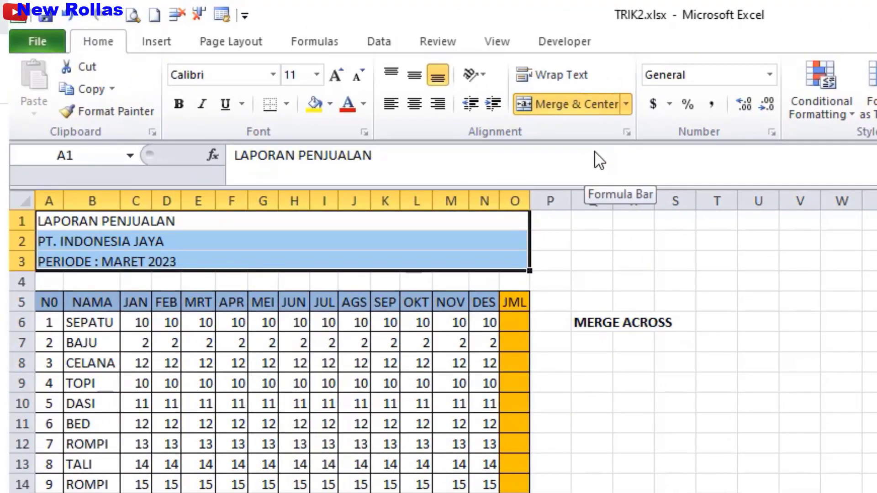
click(414, 104)
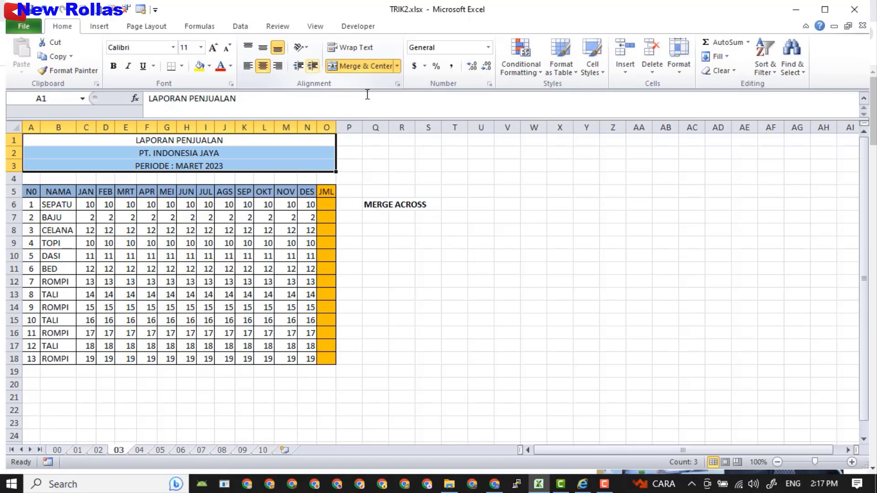
click(359, 231)
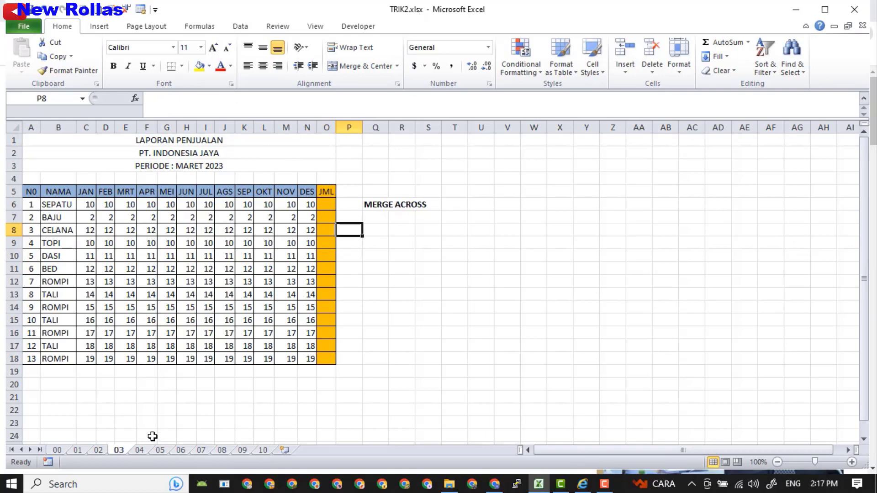
Select the whole sales report A1:N16 on sheet 04 and open AutoFormat.
click(139, 451)
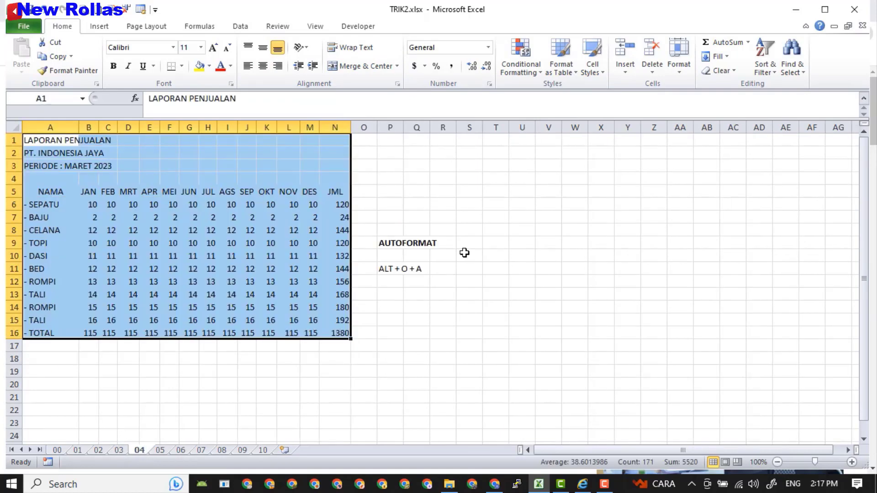
click(422, 314)
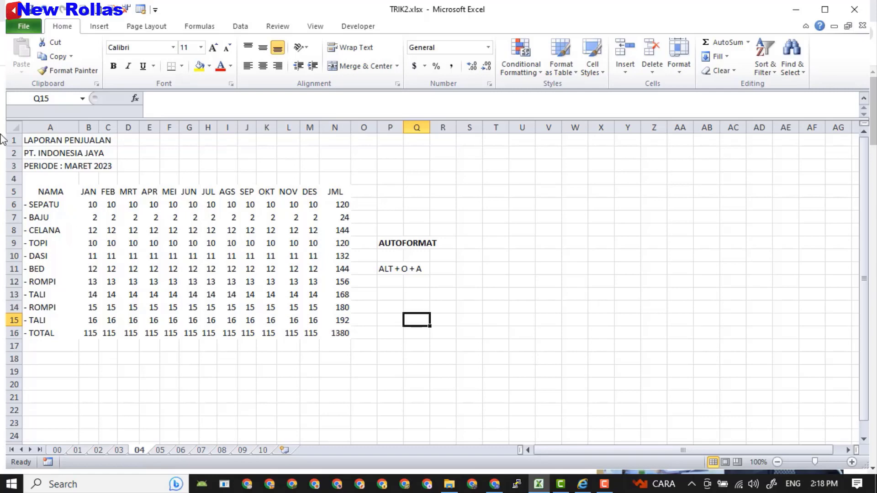
drag(37, 142, 329, 333)
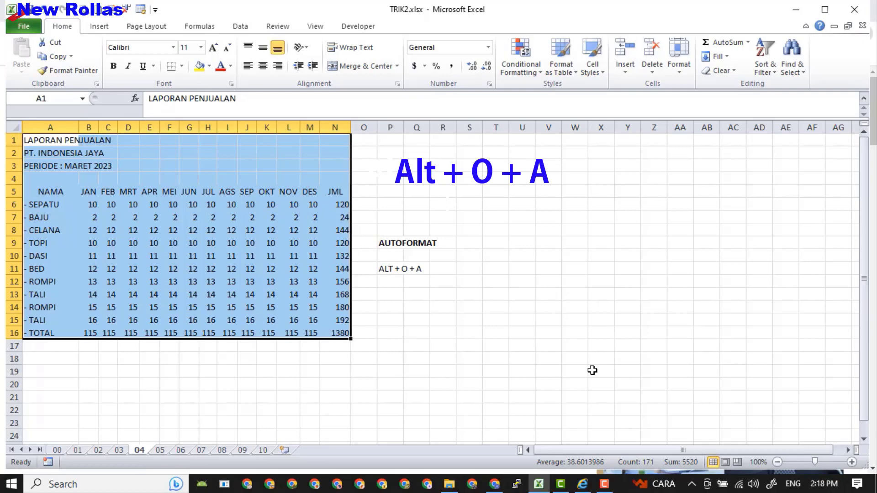
key(alt)
key(o)
key(a)
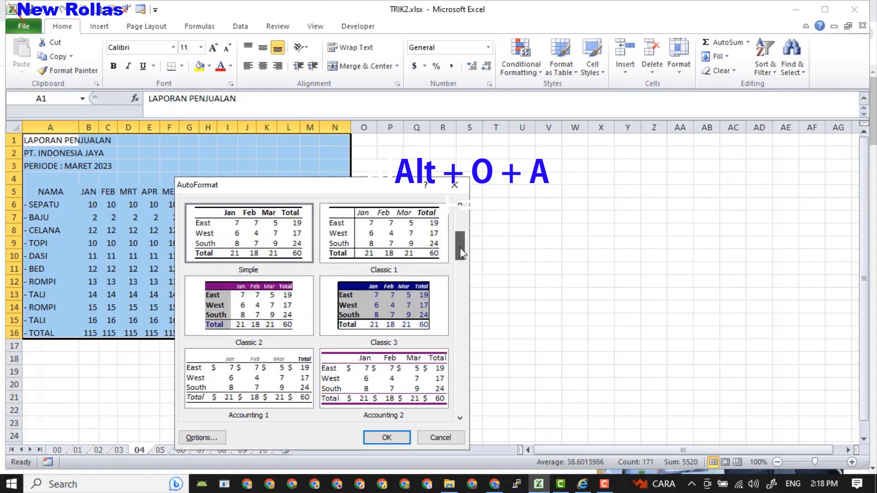
Browse the AutoFormat styles, apply Colorful 1 to the sales report, and deselect the table.
scroll(460, 252, down, 1)
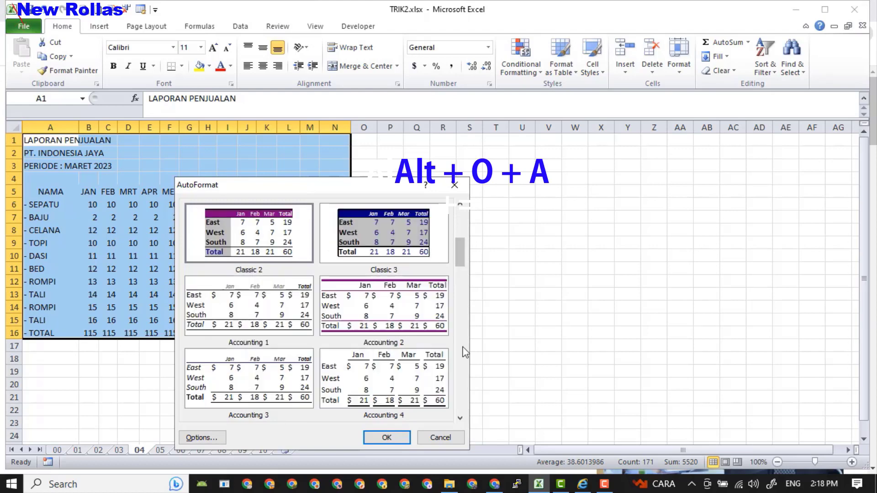
click(461, 417)
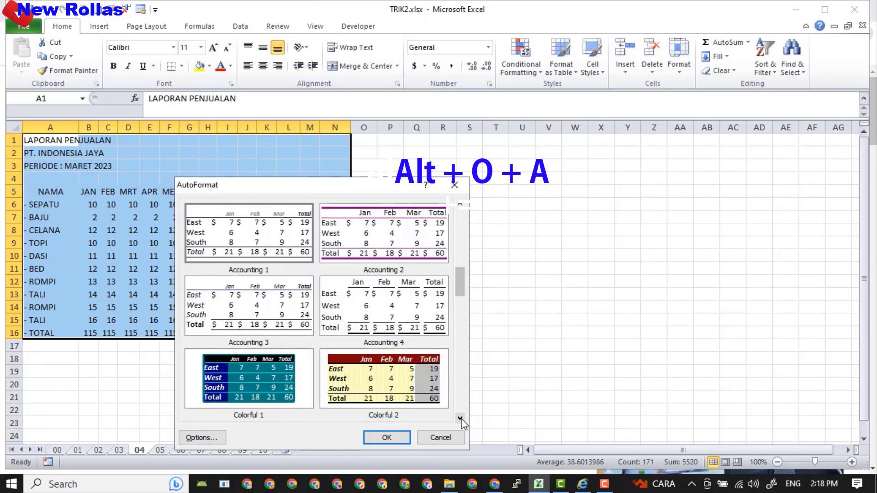
click(460, 418)
click(461, 417)
click(460, 418)
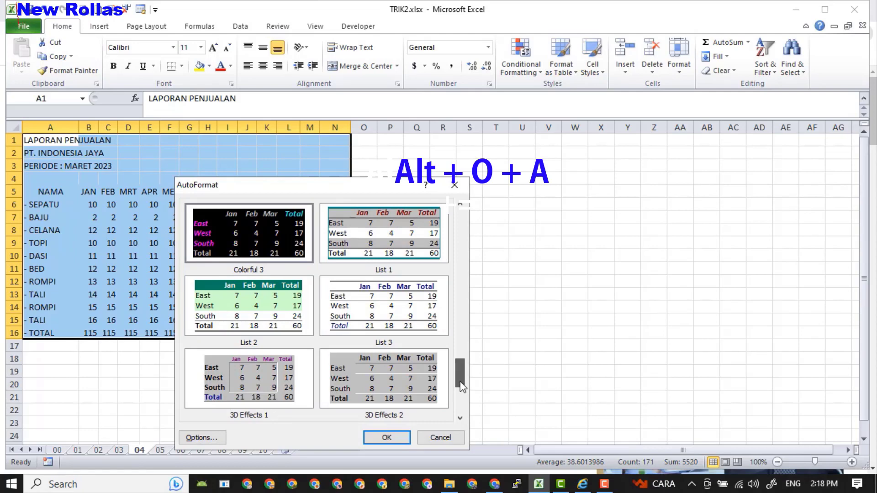
drag(461, 382, 461, 292)
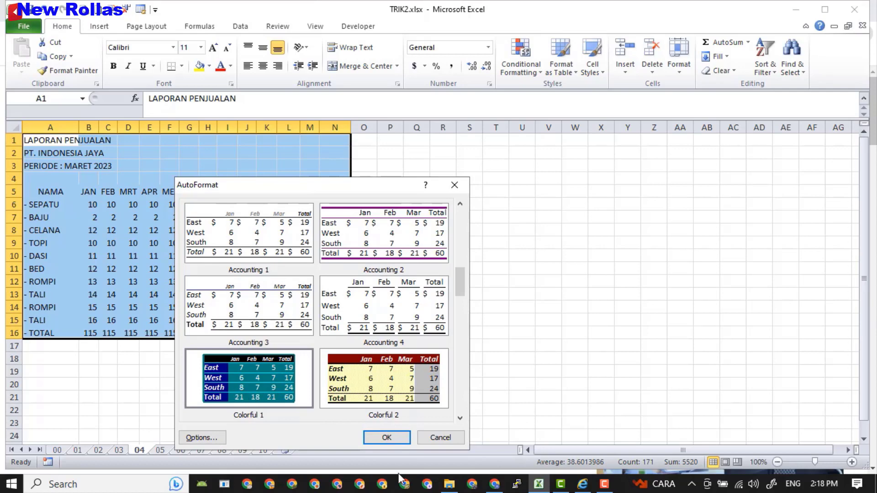
click(393, 438)
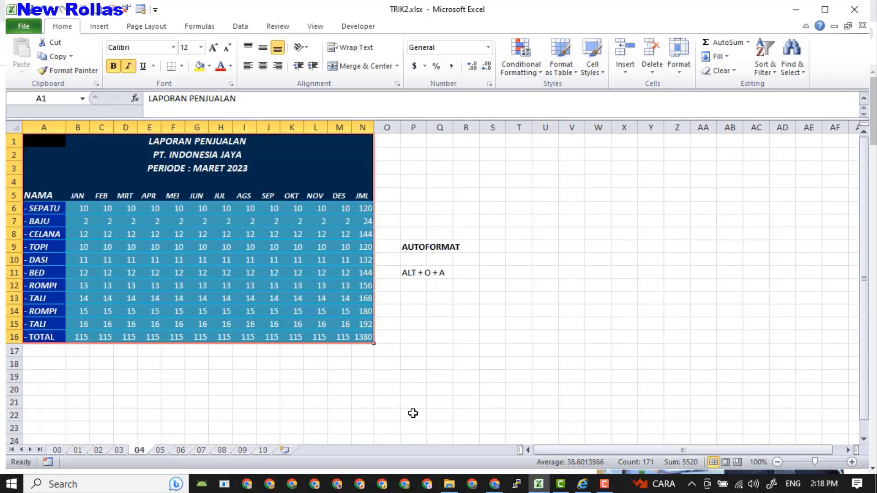
click(320, 353)
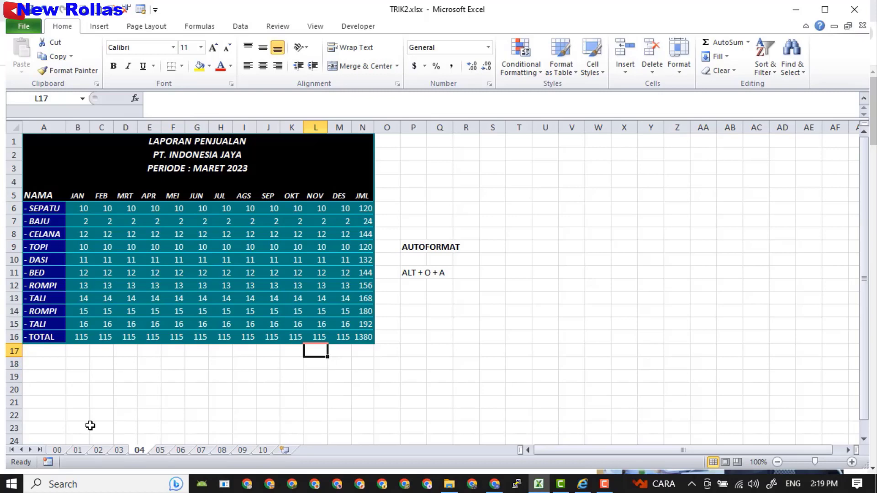
Switch to sheet 05 and clear the selection on the phone number column.
click(163, 452)
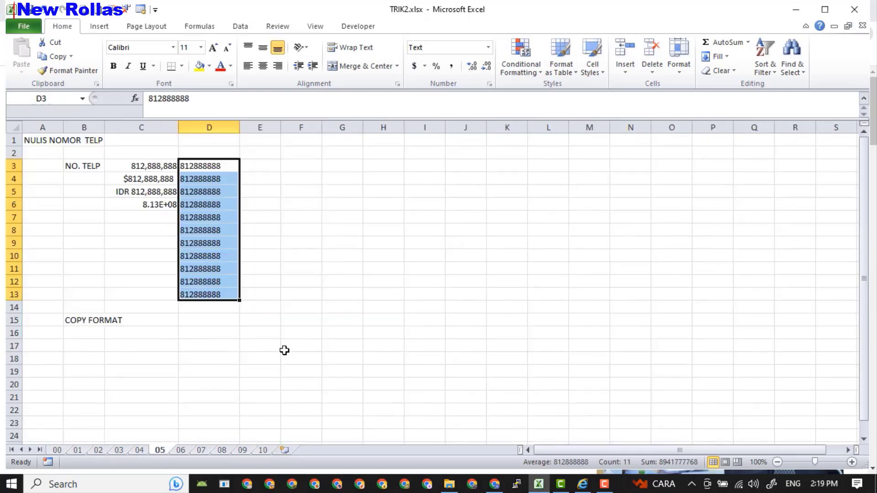
click(296, 252)
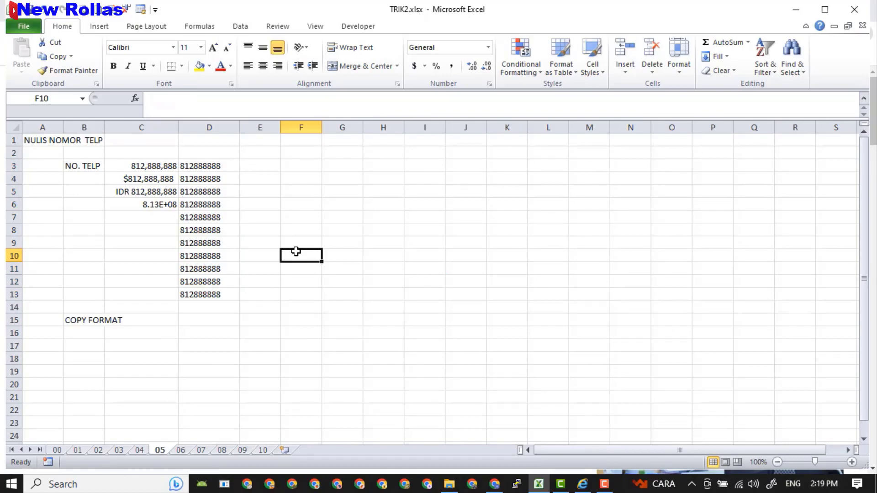
Copy the thousands-separated number format of C3 onto D3:D13 with Format Painter.
click(141, 165)
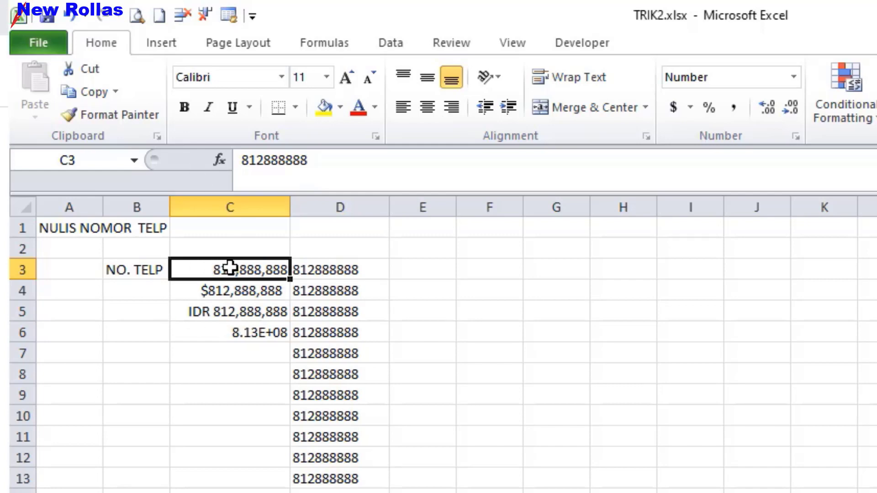
click(109, 112)
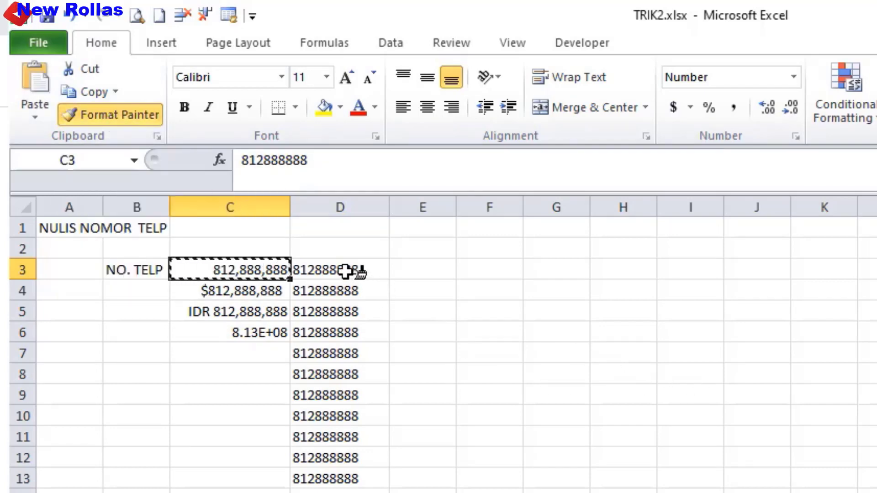
drag(352, 272, 350, 485)
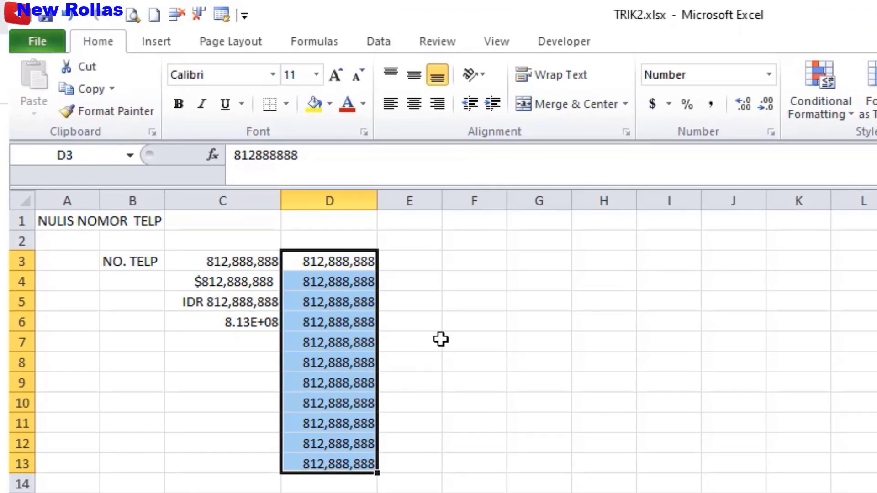
Copy the IDR currency format of C5 onto D3:D13 with Format Painter, and widen column D to fit.
click(217, 301)
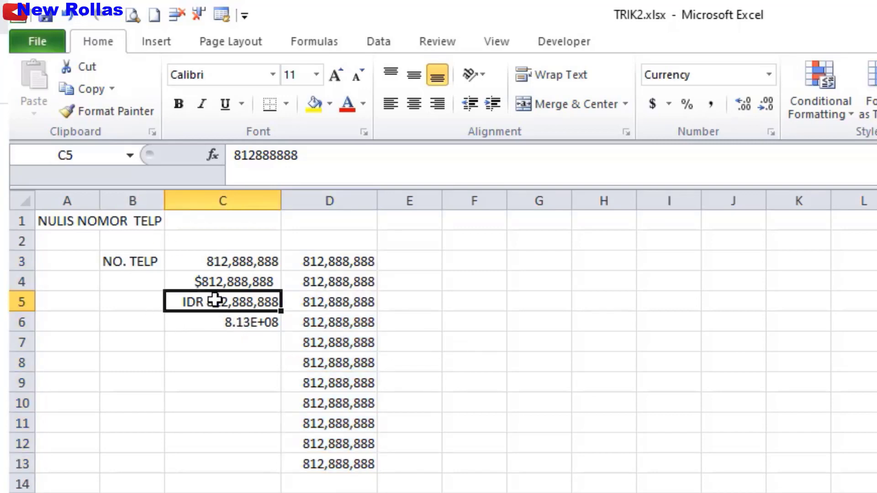
click(123, 118)
drag(351, 268, 354, 446)
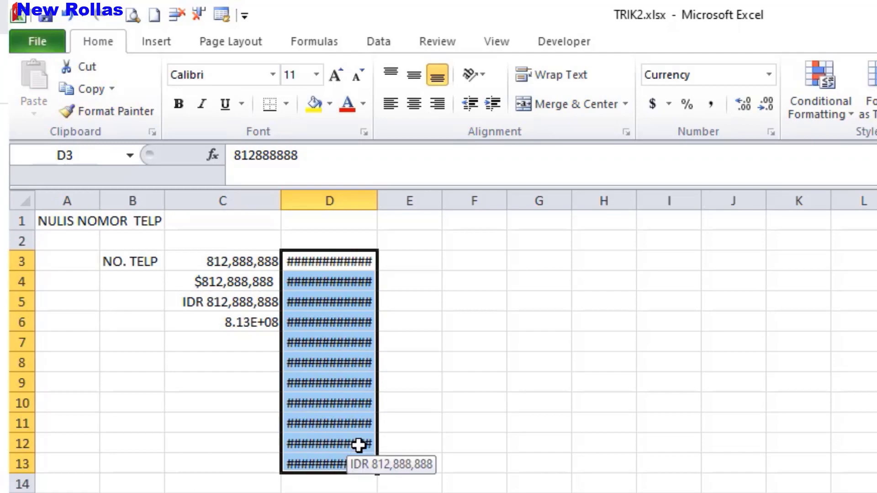
drag(377, 201, 405, 203)
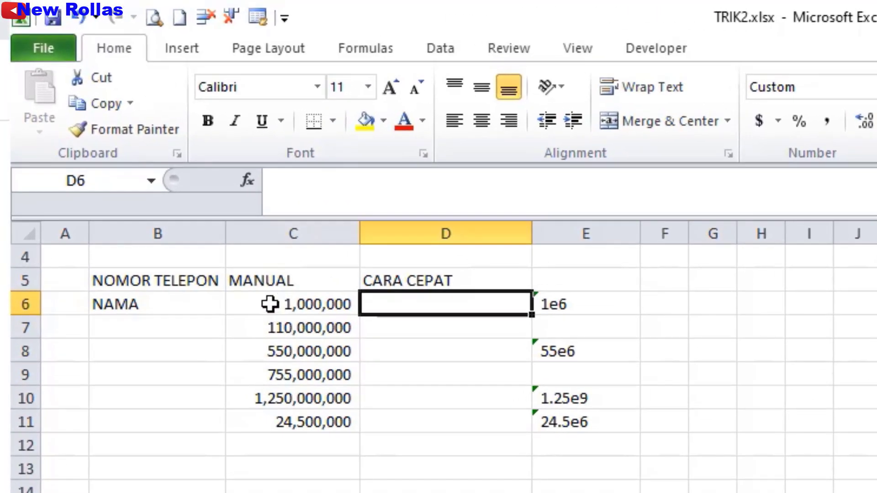
Enter the first amount of the CARA CEPAT column in D6 using the shorthand 1e6.
click(270, 304)
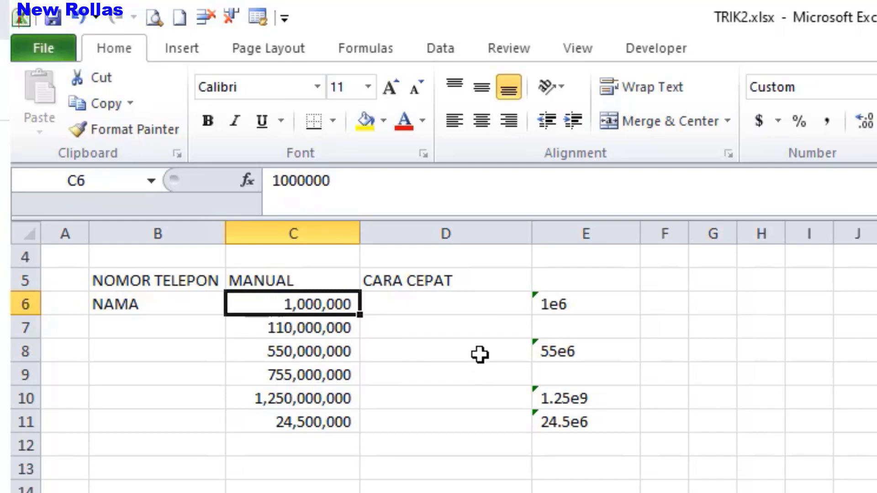
click(429, 310)
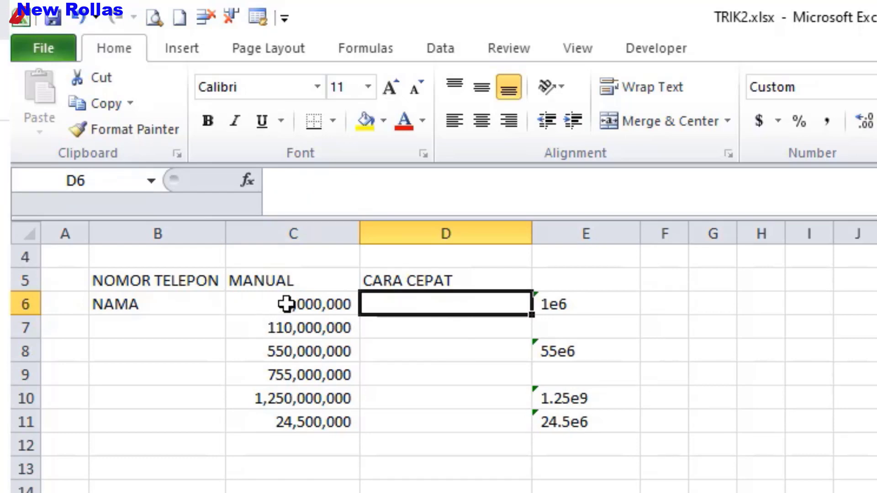
text(1)
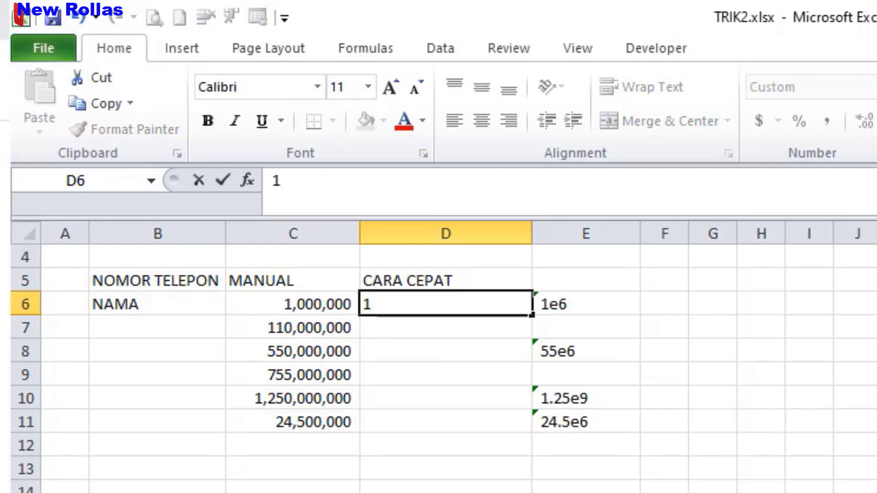
text(e)
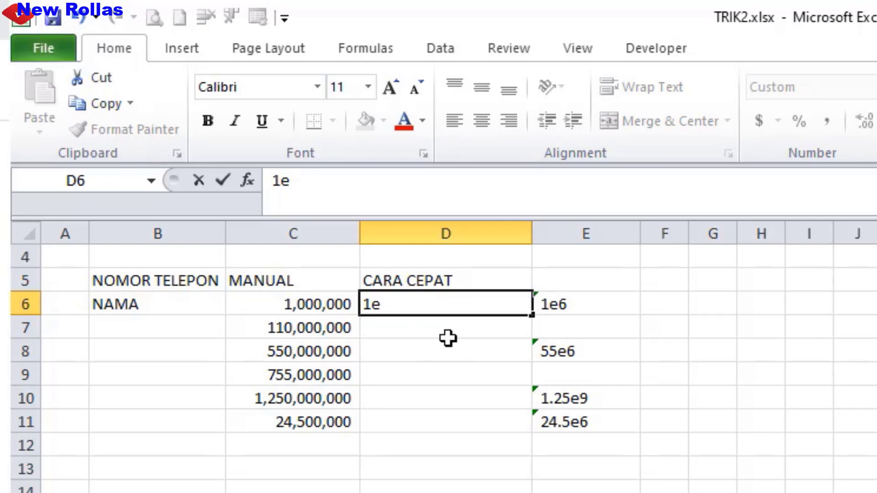
text(0)
key(BackSpace)
text(6)
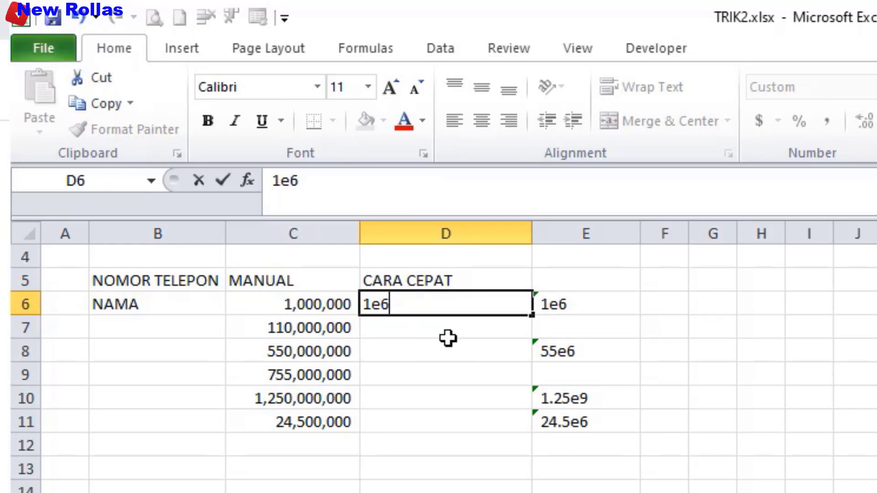
key(Return)
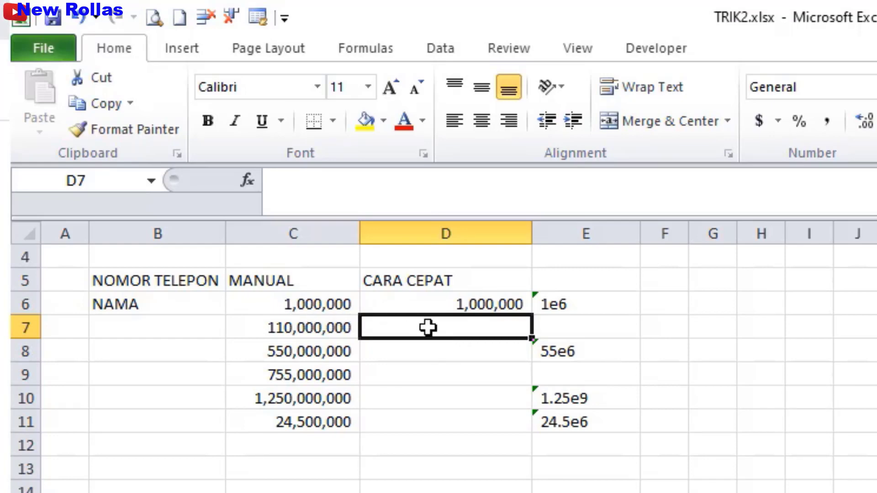
Enter the second CARA CEPAT amount in D7 using the shorthand 11e7.
text(11e)
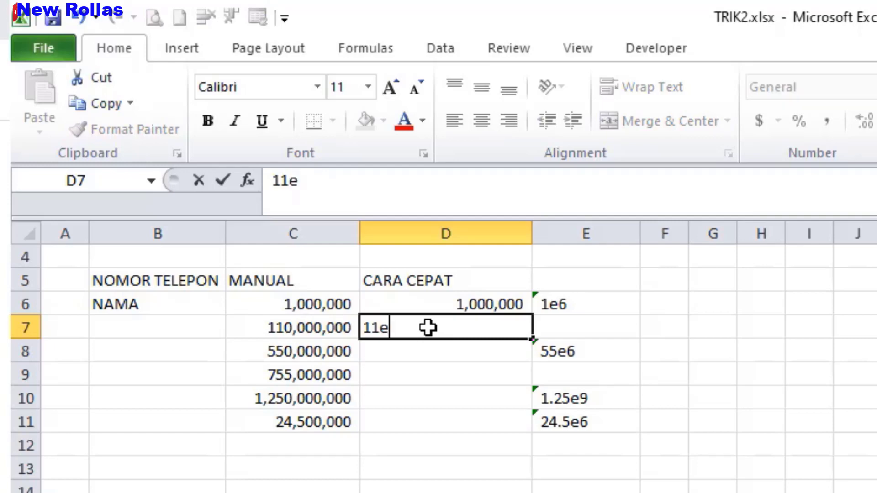
text(7)
key(Return)
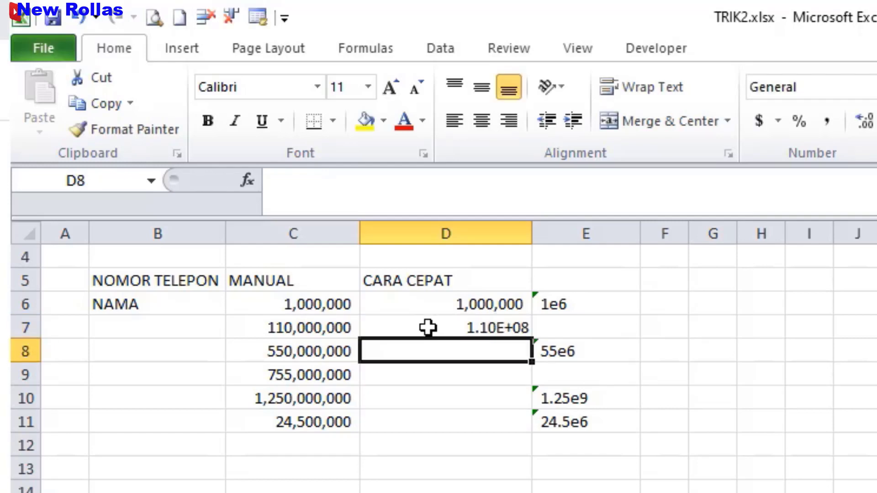
Copy the thousands-separated number format of D6 onto D7:D11 with Format Painter and clear the selection.
click(446, 299)
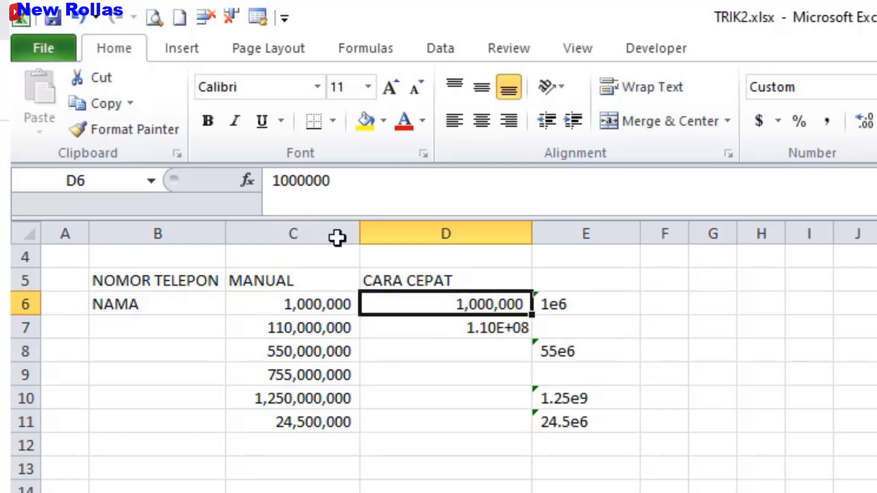
click(124, 129)
mouse_move(453, 331)
mouse_down()
mouse_move(454, 418)
mouse_move(445, 413)
mouse_up()
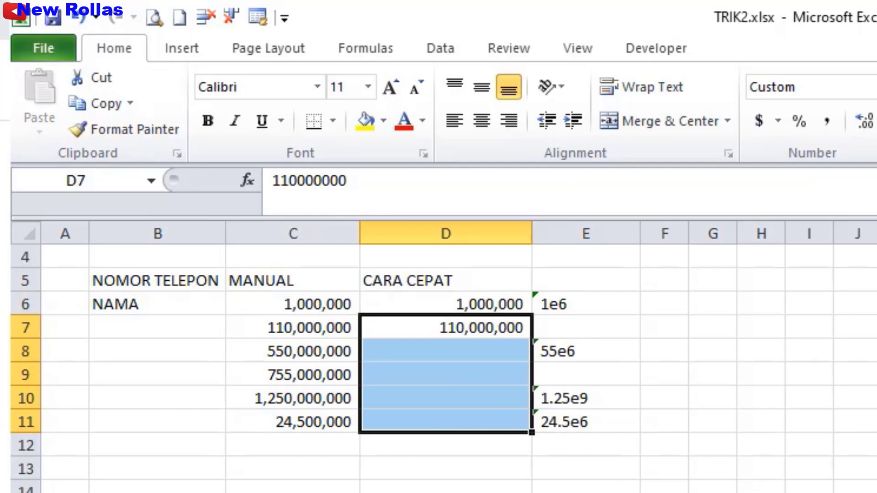
click(754, 492)
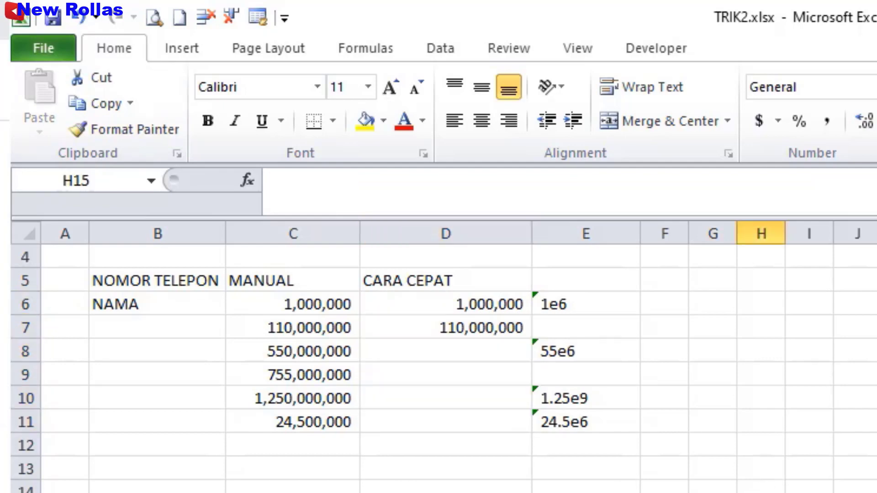
Enter the next two CARA CEPAT amounts using the shorthands 55e7 in D8 and 755e6 in D9.
click(451, 354)
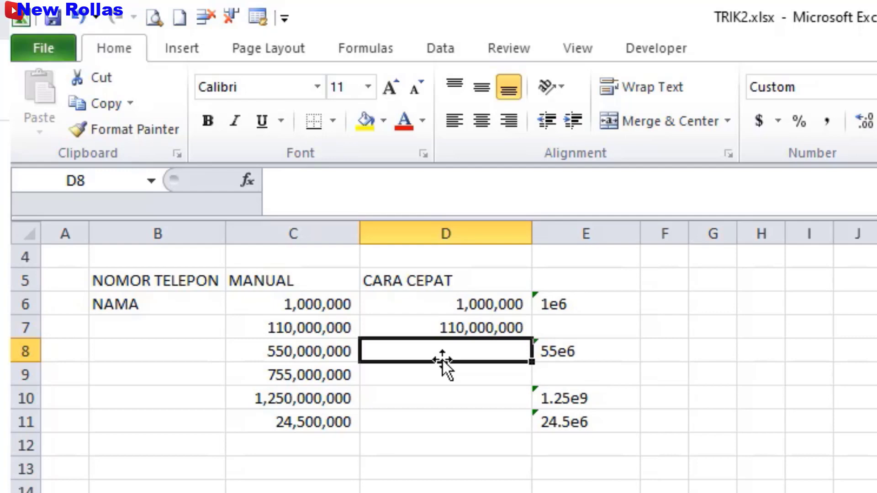
text(55)
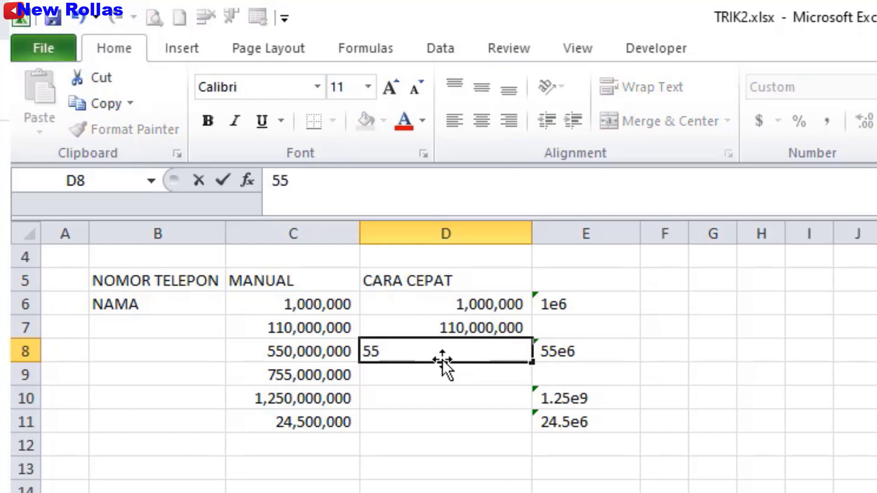
text(e7)
key(Return)
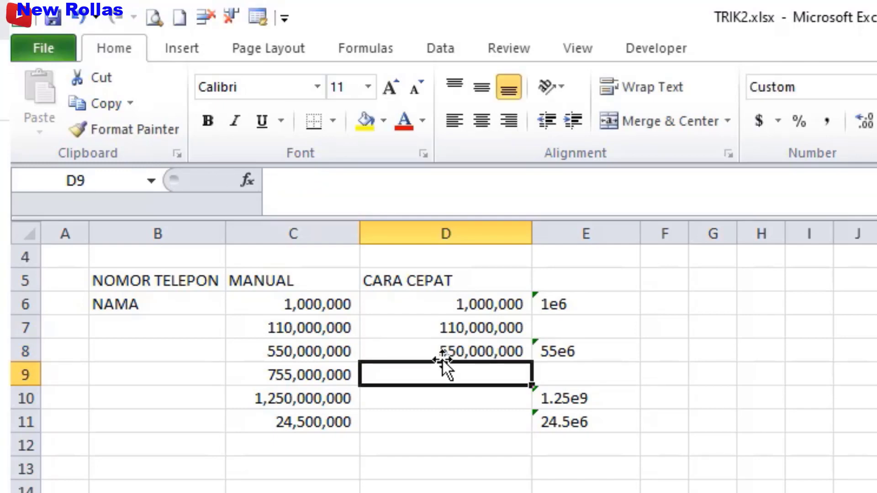
text(755)
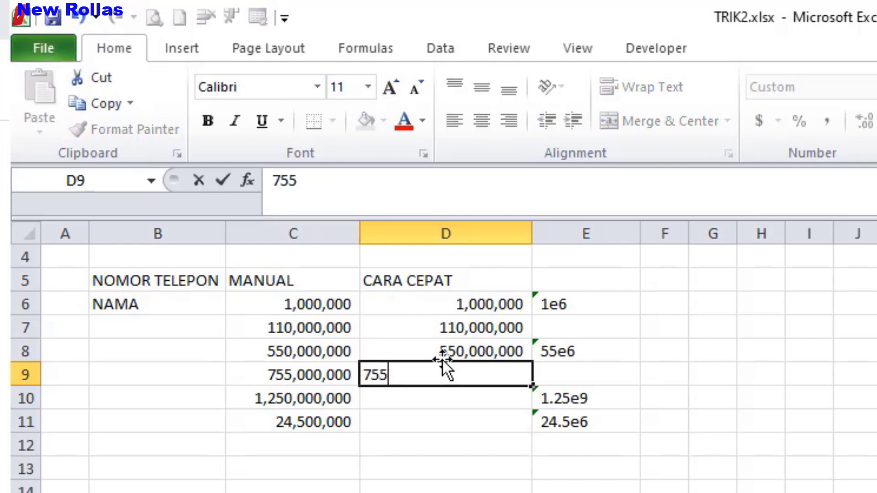
text(e6)
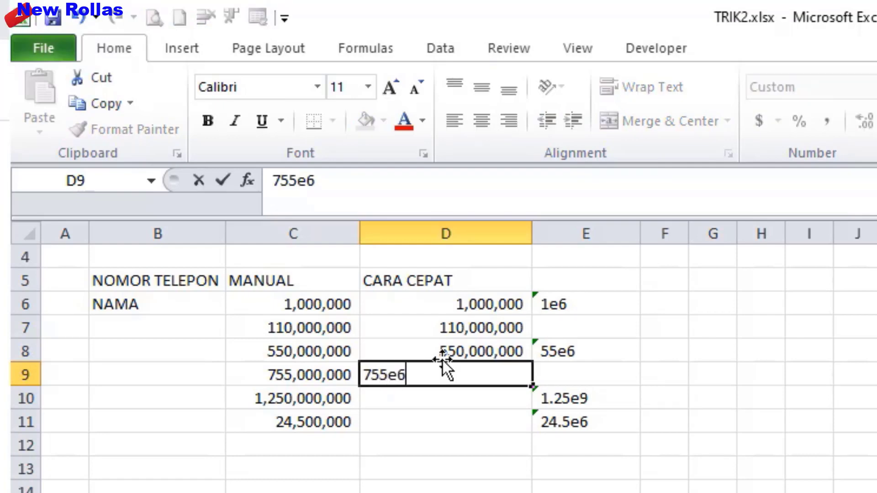
key(Return)
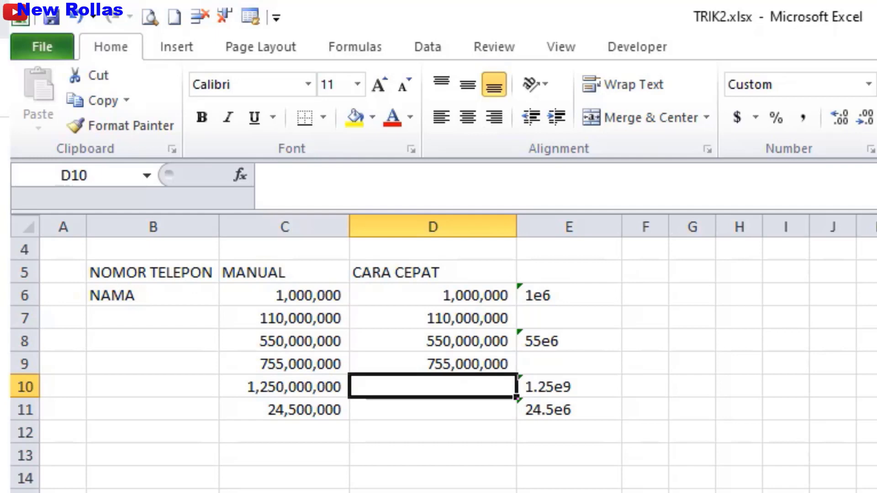
Enter the last two CARA CEPAT amounts using the shorthands 1.25e9 in D10 and 24.5e6 in D11.
text(1.)
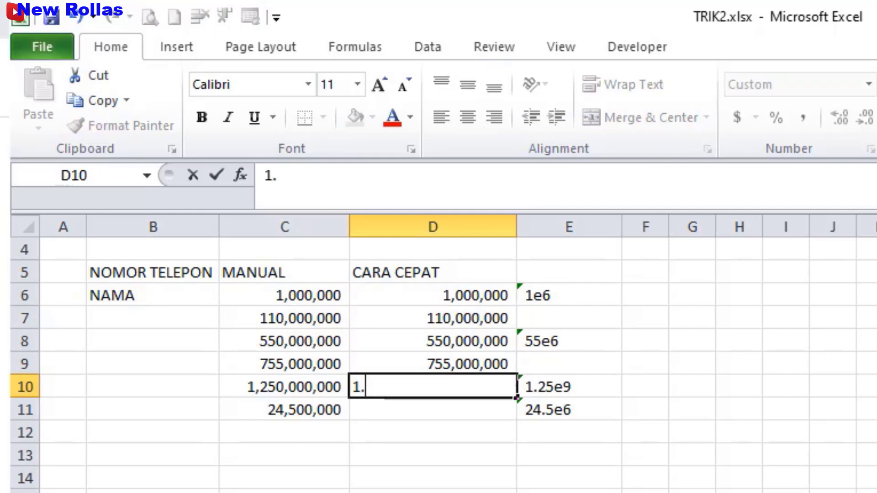
text(25)
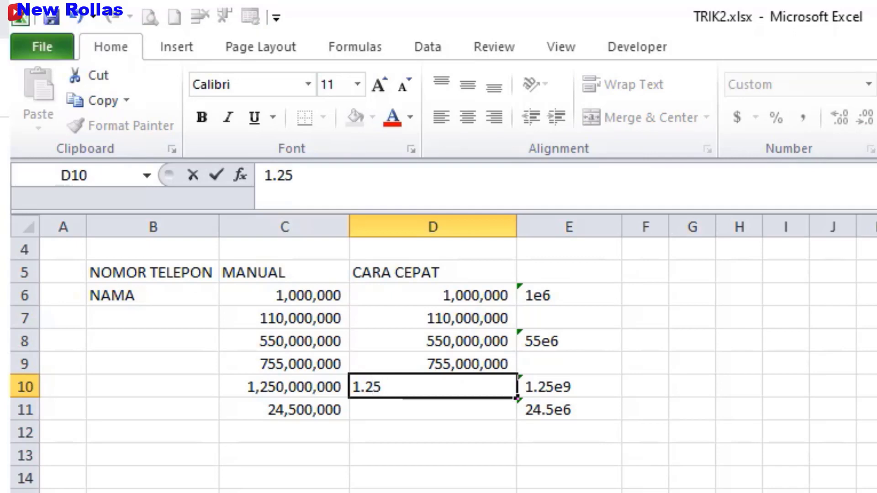
text(e)
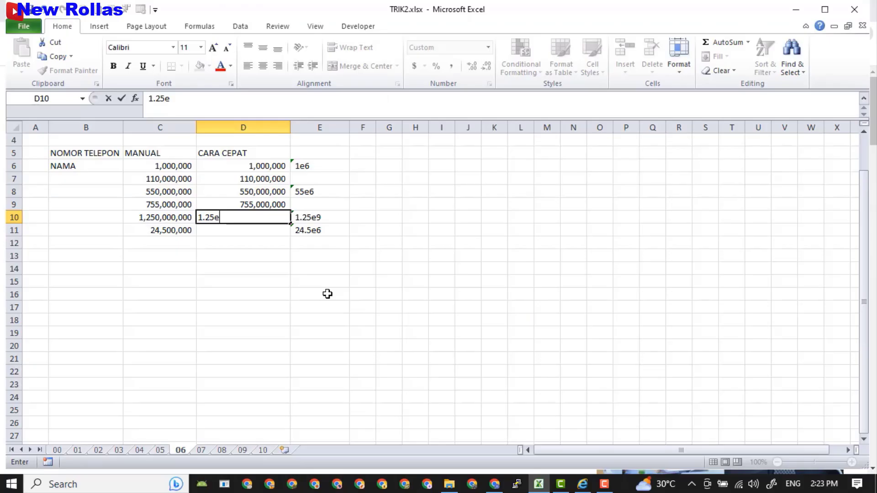
text(9)
key(Return)
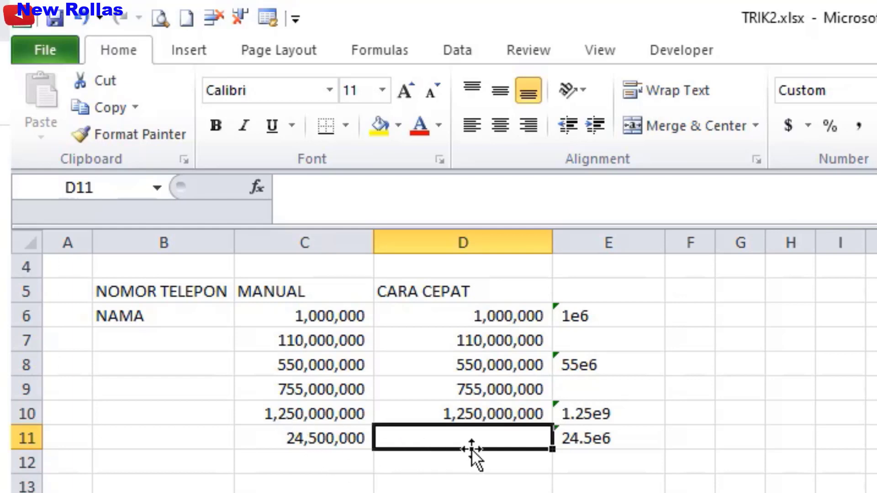
text(24)
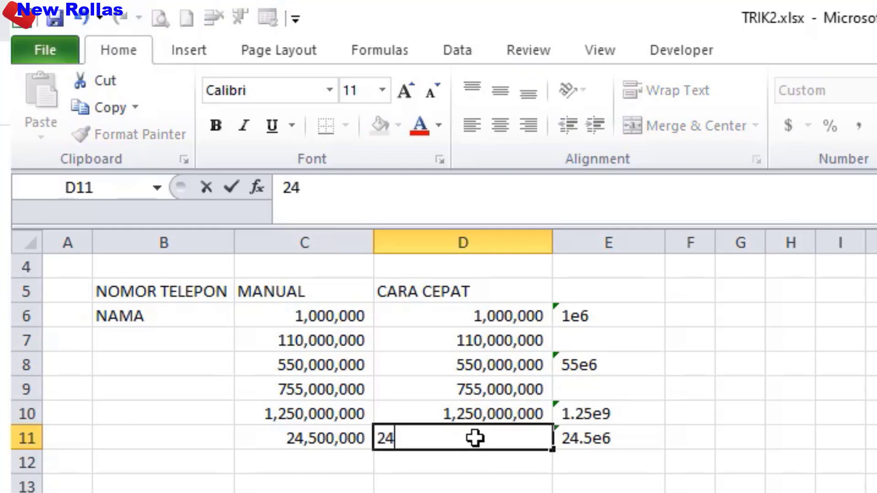
text(.5e)
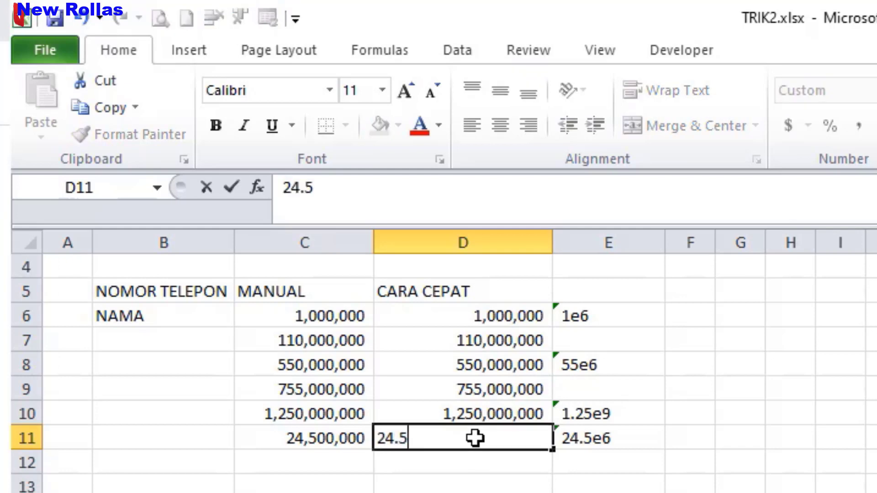
text(6)
key(Return)
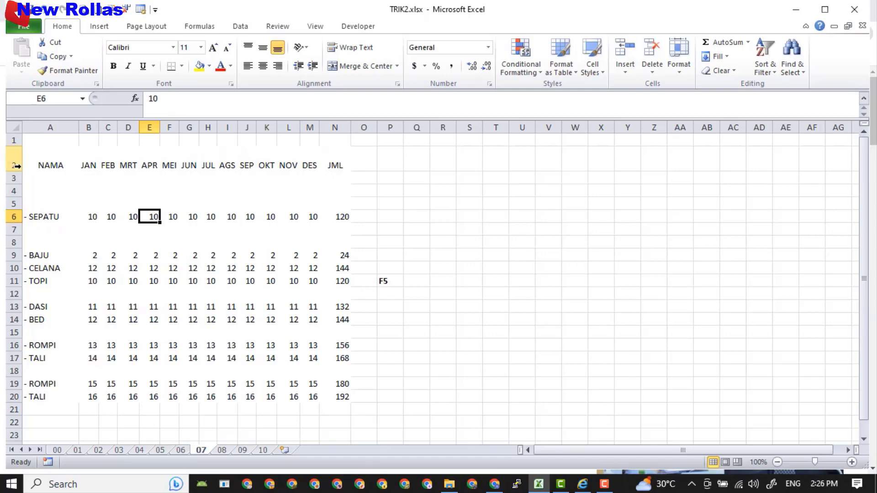
Reduce the height of header row 2 on sheet 07.
drag(17, 172, 16, 159)
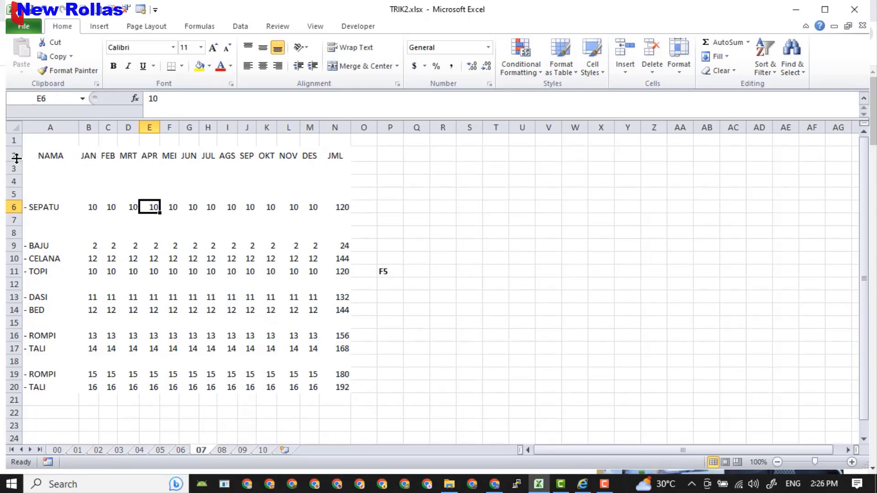
Delete the empty rows 3 to 5 manually, and undo the deletion.
drag(14, 169, 16, 193)
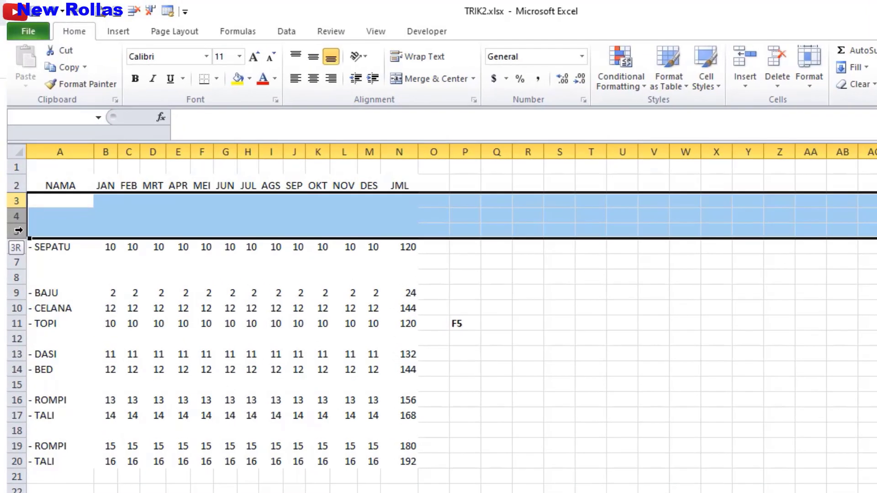
drag(18, 231, 18, 231)
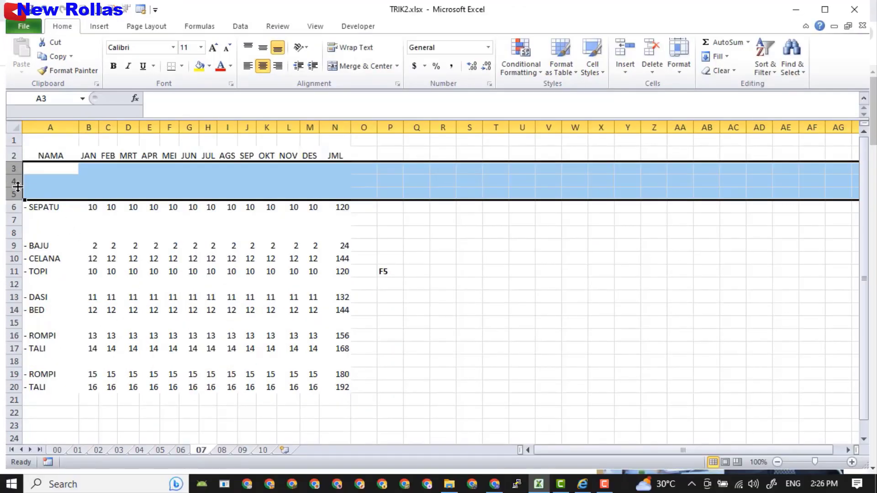
right_click(14, 182)
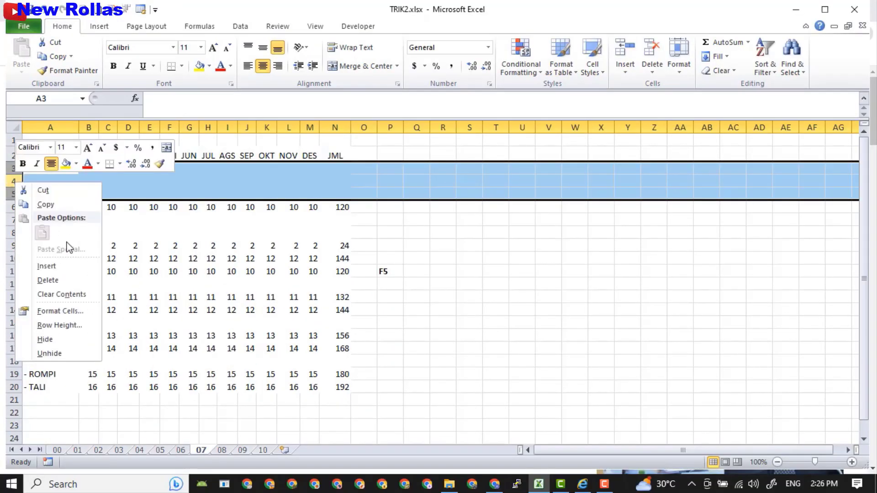
click(63, 280)
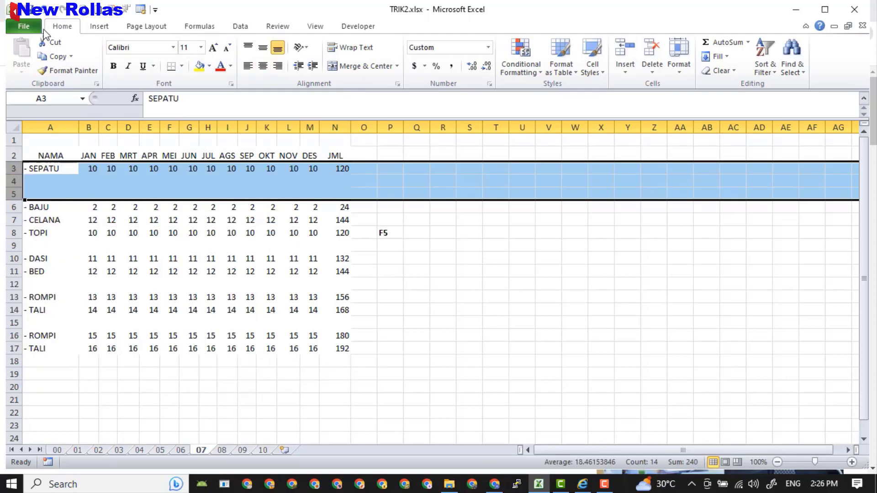
click(51, 6)
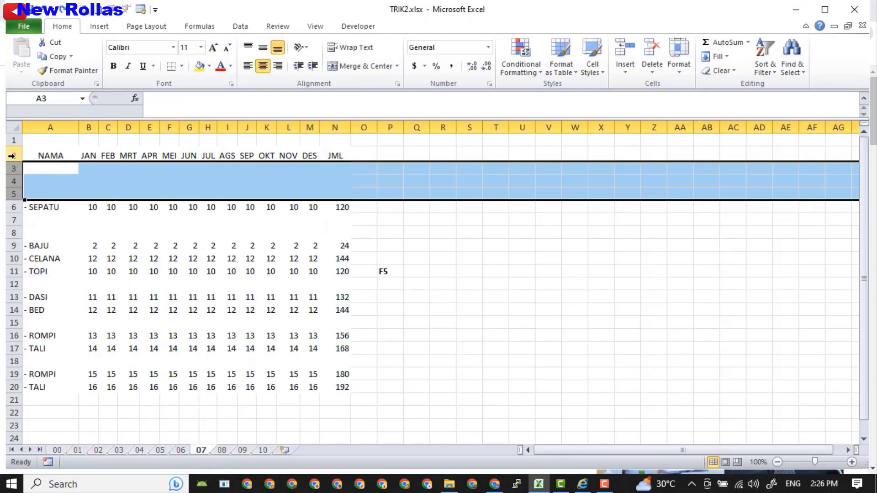
Select the blank cells in rows 2 to 20 with Go To Special, delete them with cells shifted up, and clear the selection.
drag(13, 155, 14, 388)
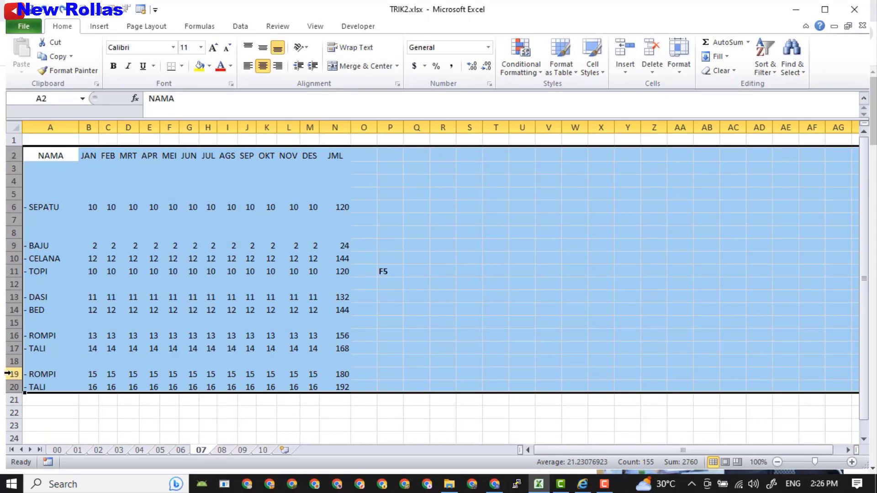
key(F5)
click(256, 385)
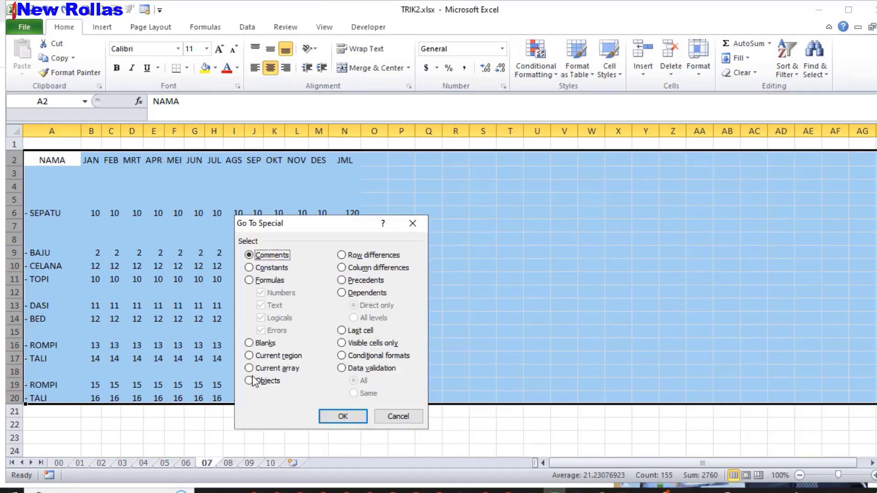
click(249, 343)
click(343, 417)
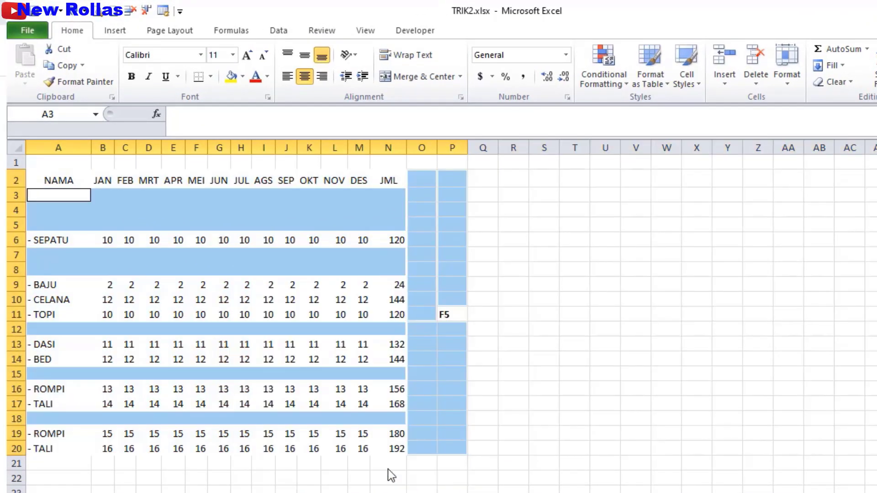
right_click(56, 196)
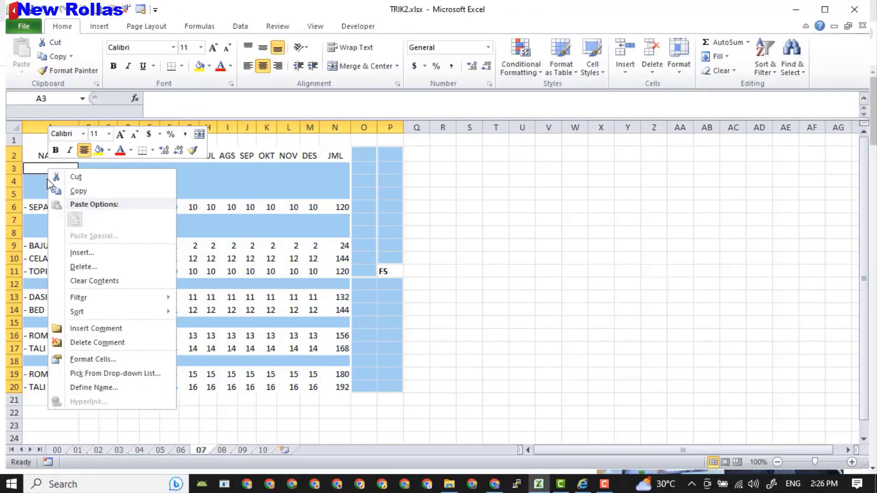
click(72, 267)
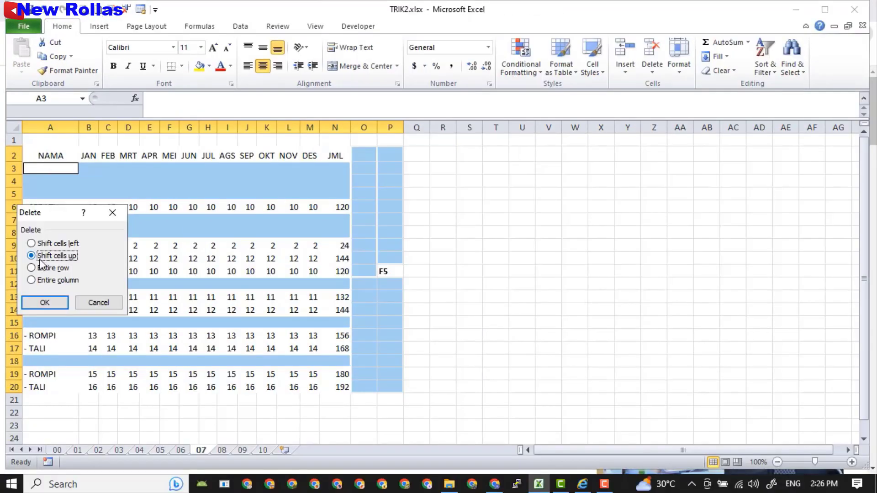
click(44, 302)
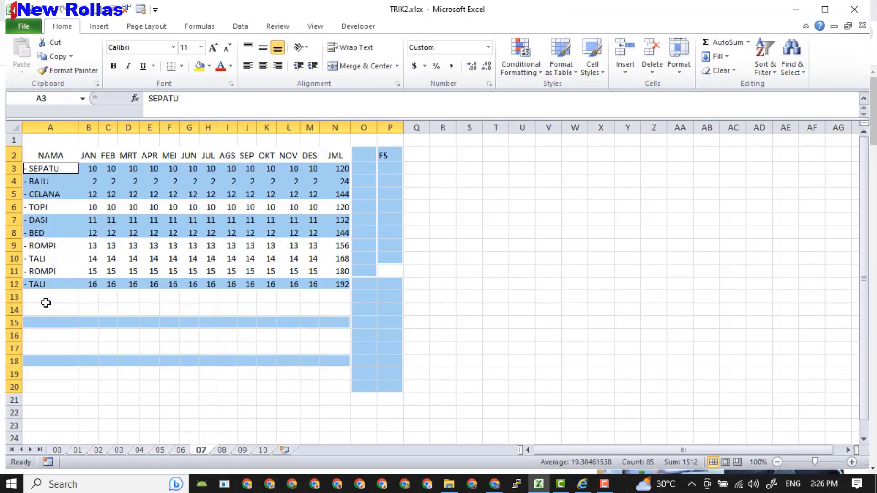
click(473, 285)
drag(14, 156, 14, 283)
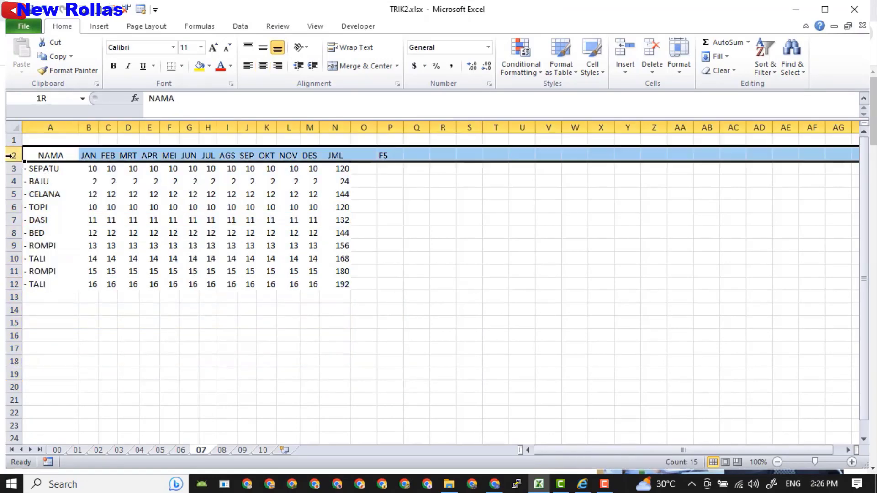
drag(13, 438, 14, 438)
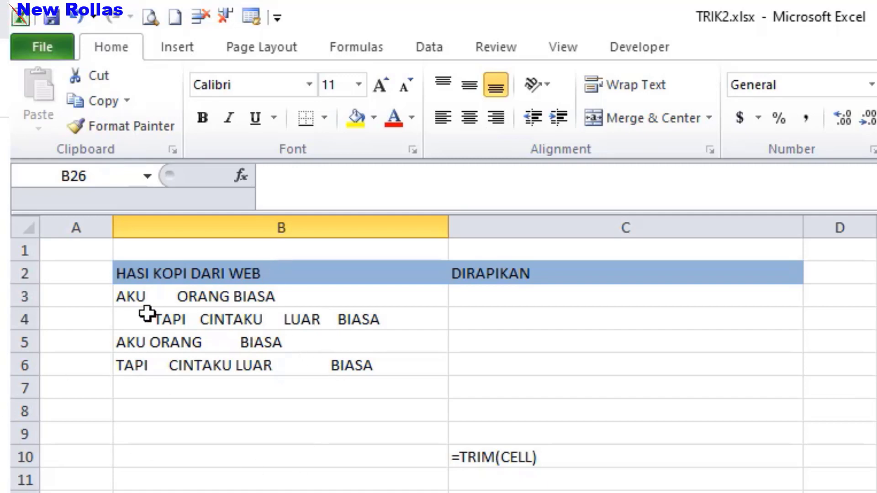
Clean up the spacing of the texts in B3:B6 by entering =TRIM(B3) in C3 and filling it down to C6.
click(149, 300)
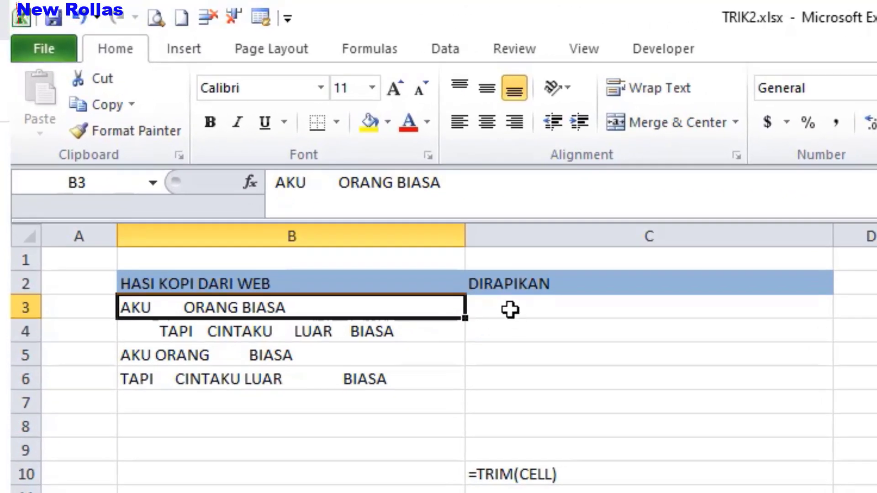
click(510, 310)
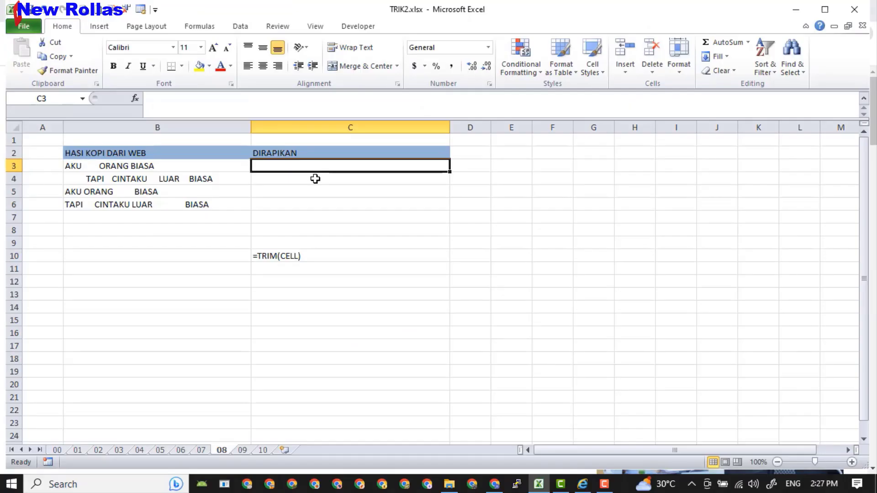
text(=tr)
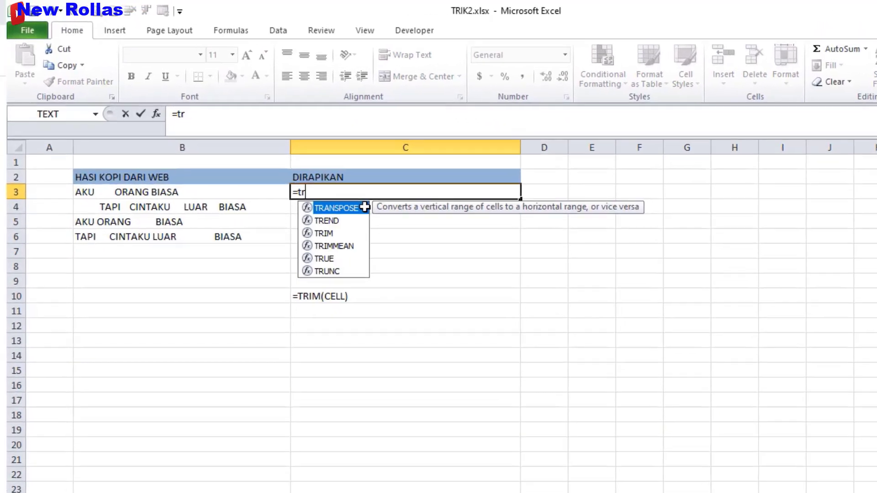
text(im)
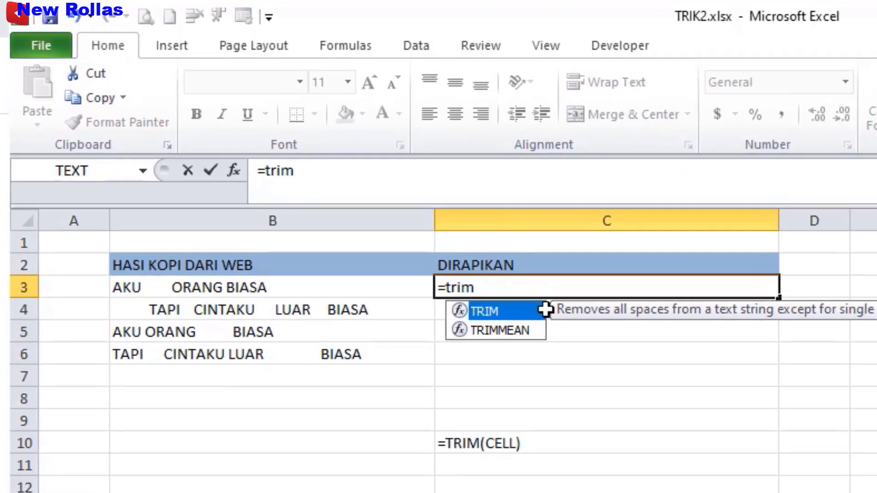
text(()
click(239, 287)
text())
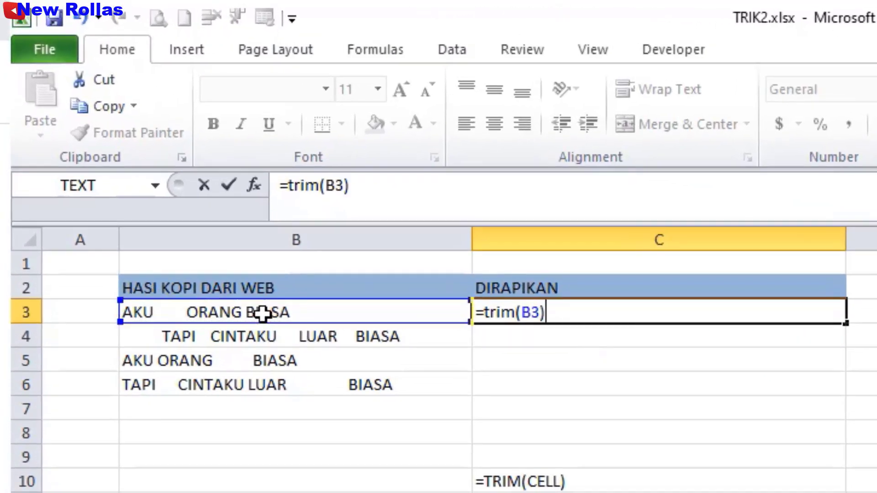
key(Return)
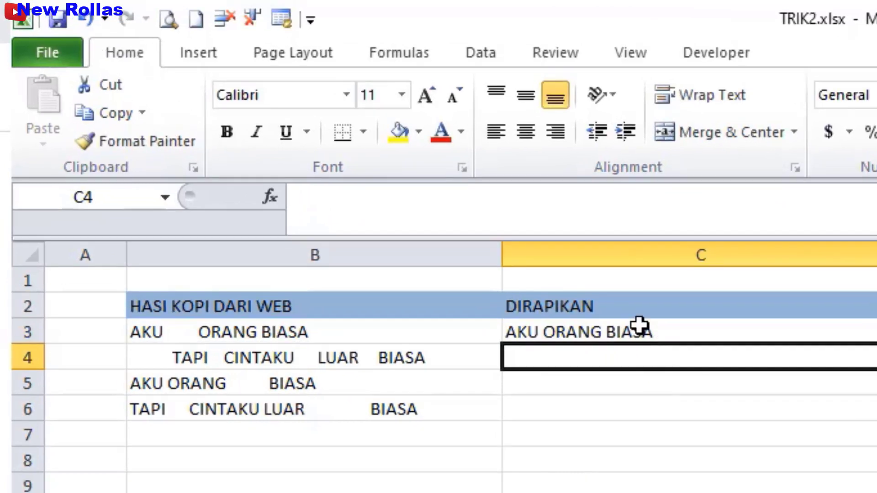
click(640, 325)
drag(850, 327, 846, 389)
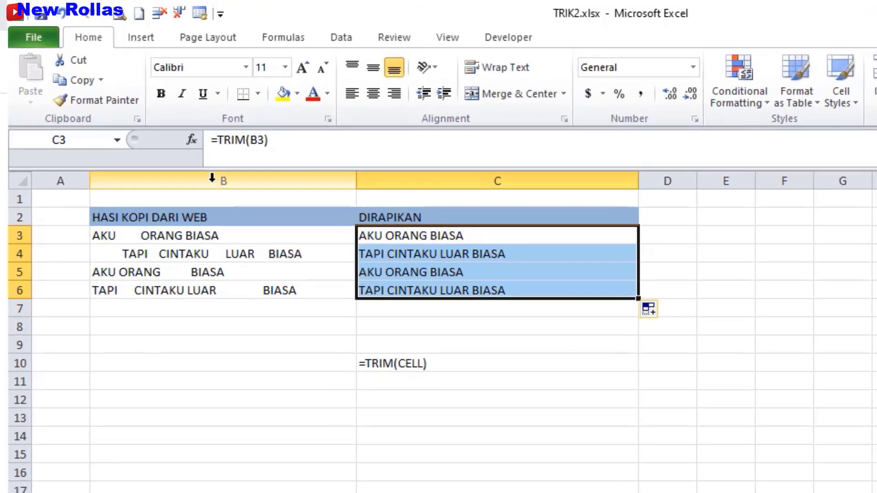
Hide column B with the original web-copied texts.
click(150, 125)
right_click(226, 193)
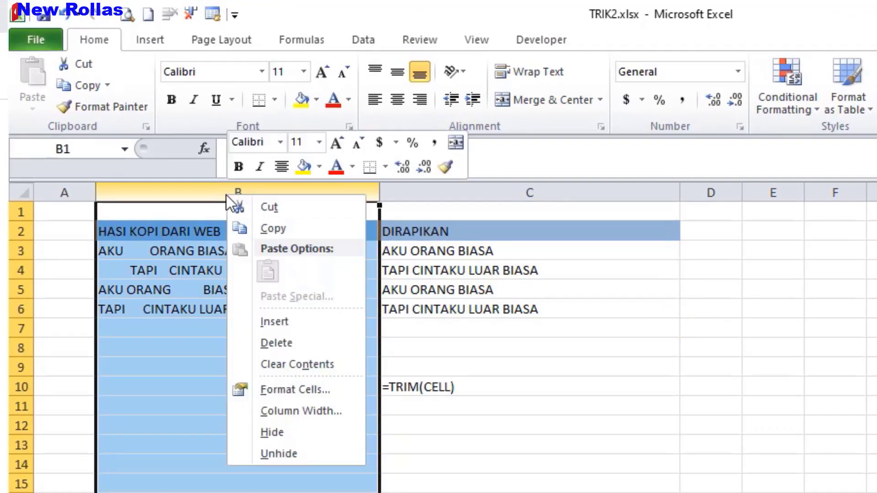
click(272, 432)
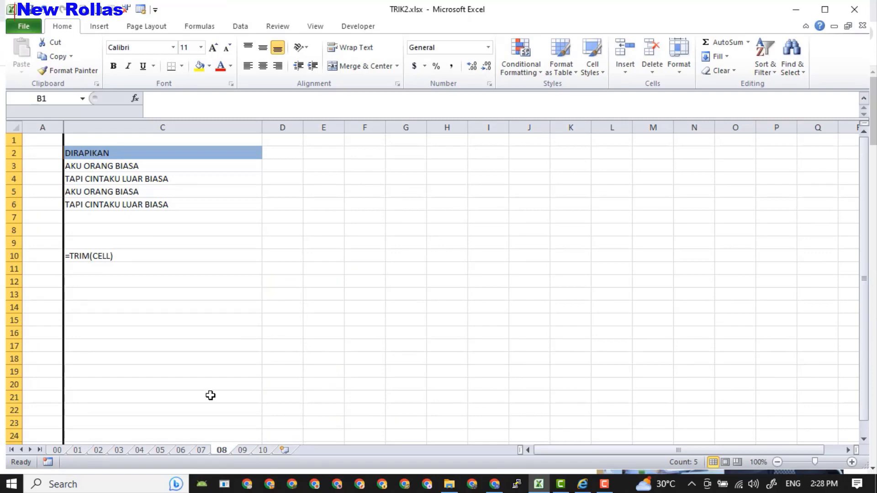
On sheet 09, select the blank cells within C3:N10 with Go To Special and fill them all with 0.
key(ctrl+Page_Down)
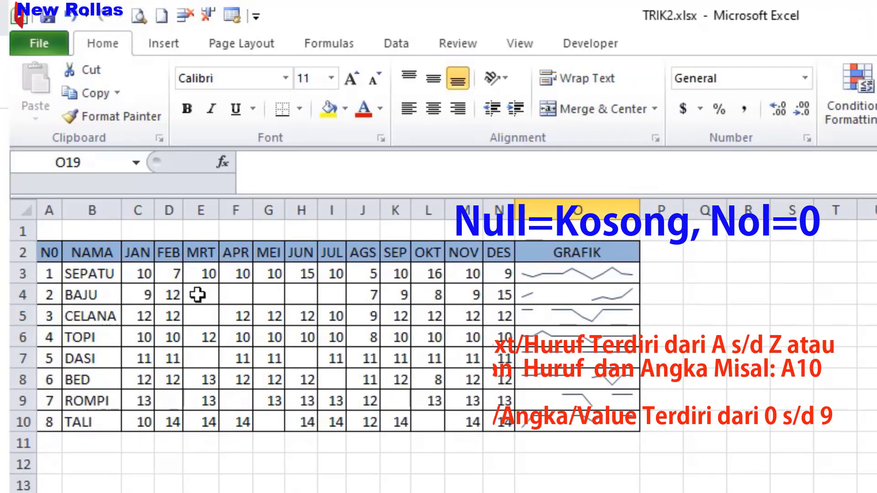
click(121, 181)
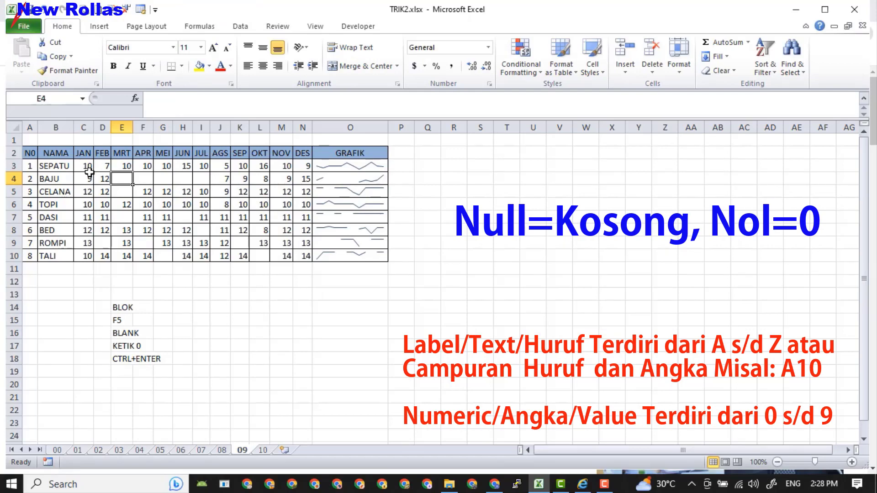
drag(85, 166, 295, 252)
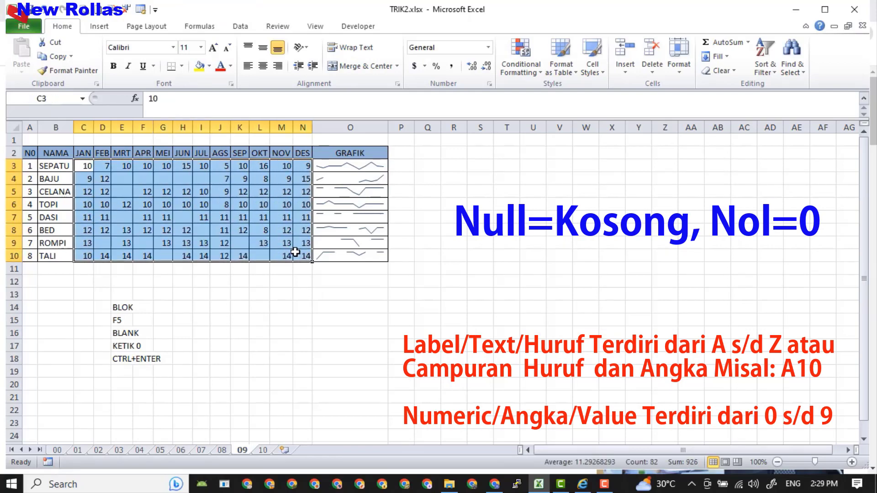
key(F5)
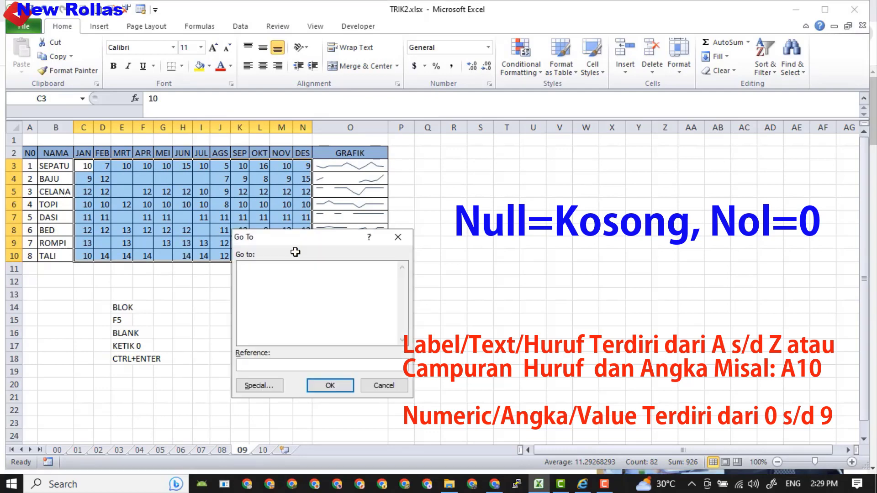
click(257, 387)
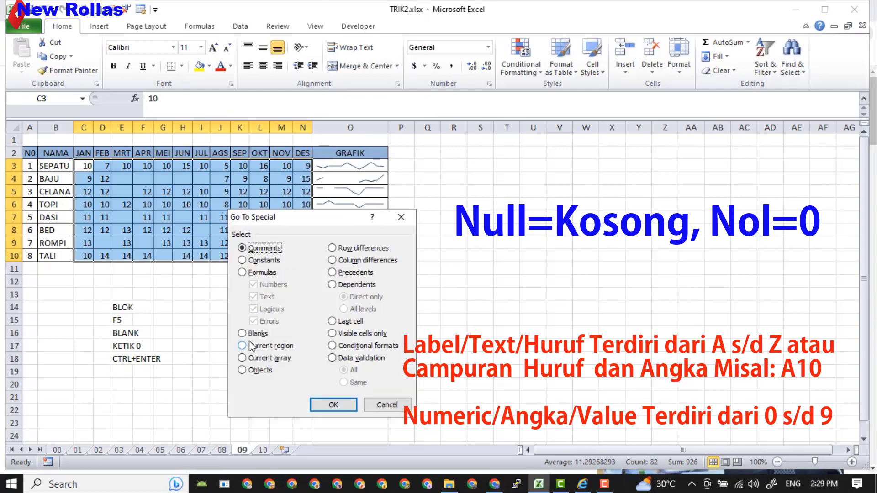
click(244, 337)
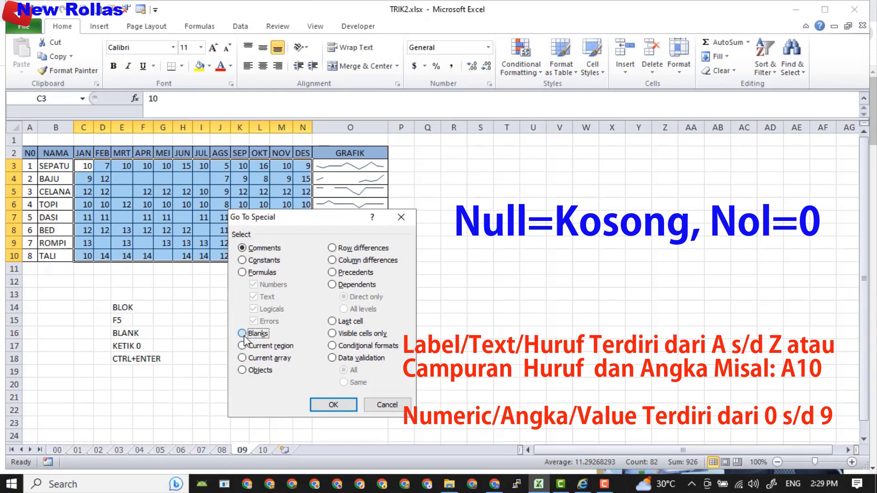
click(325, 408)
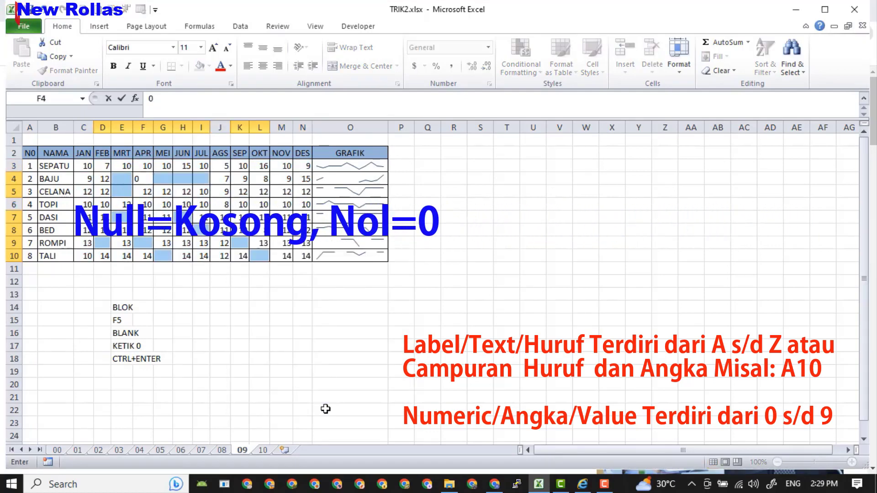
text(0)
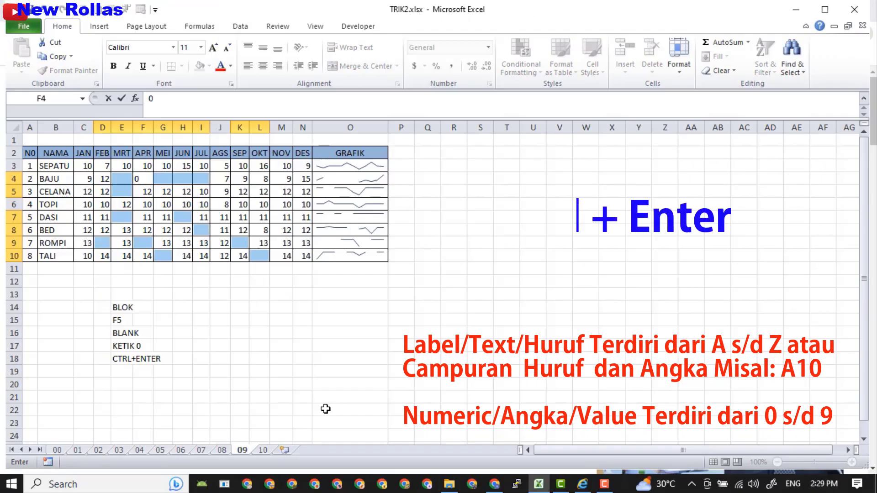
key(ctrl+Return)
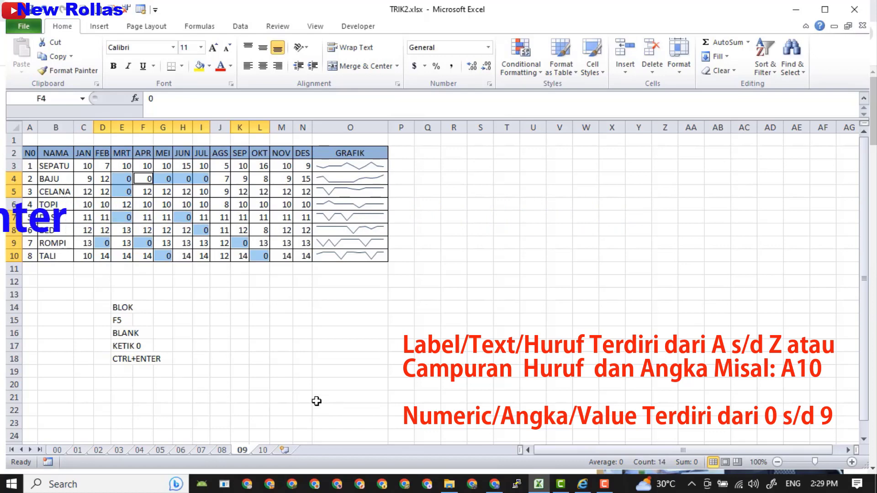
On sheet 10, enter =ISNUMBER(B3) in C3 to test whether B3 holds a number.
click(263, 451)
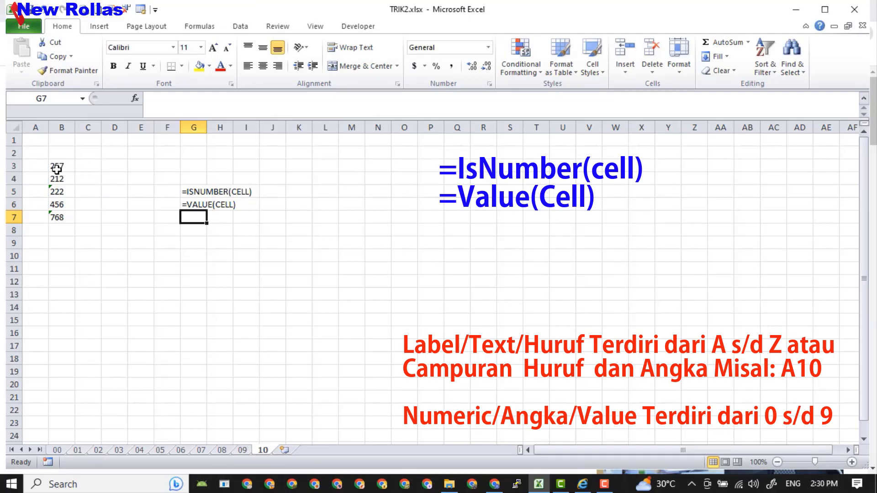
click(90, 166)
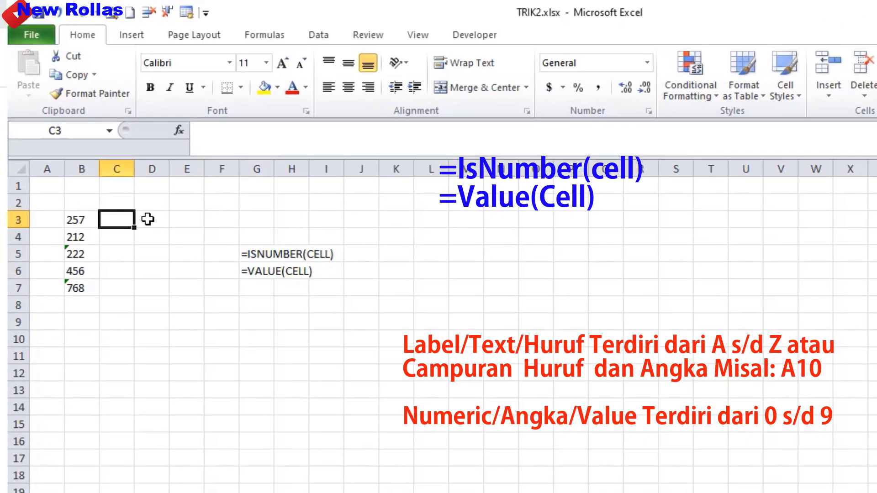
text(=)
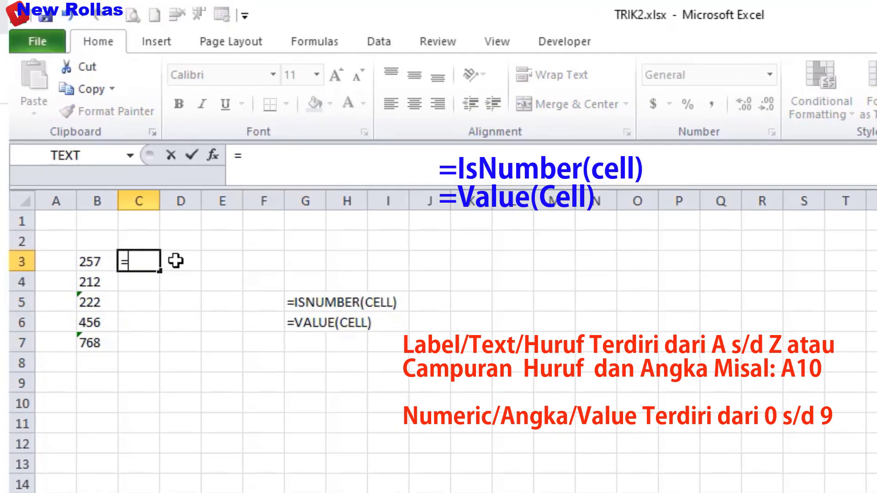
text(isnumber)
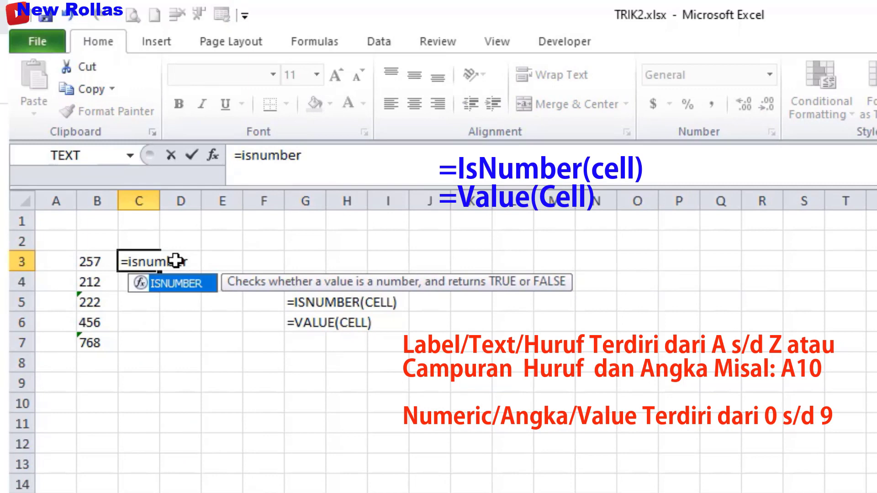
text(()
click(88, 269)
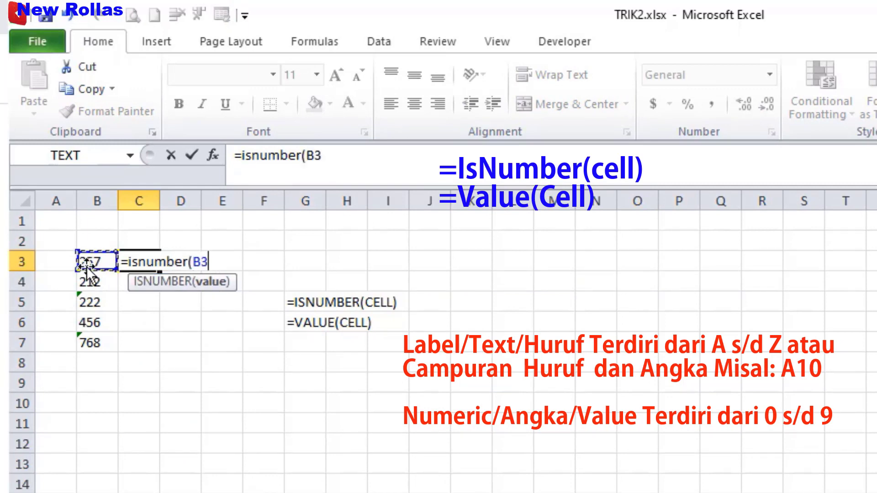
text())
key(Return)
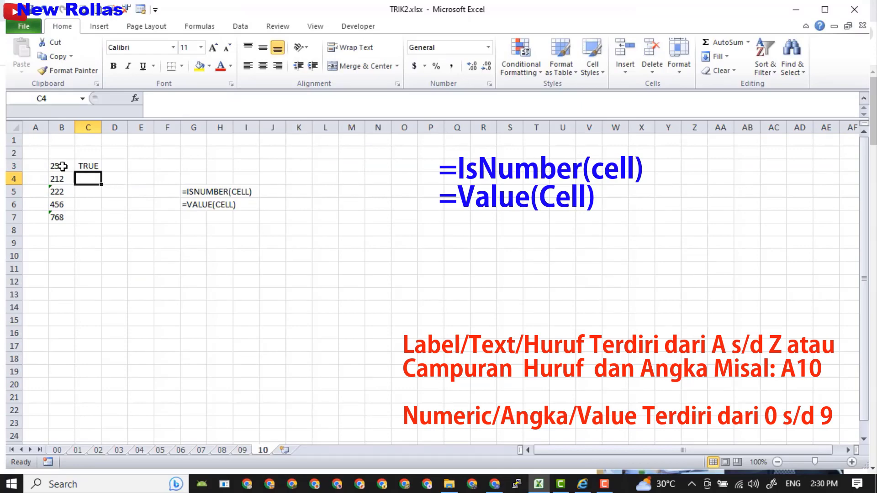
Fill the ISNUMBER formula from C3 down to C7 and inspect the content of B5.
click(62, 166)
click(93, 165)
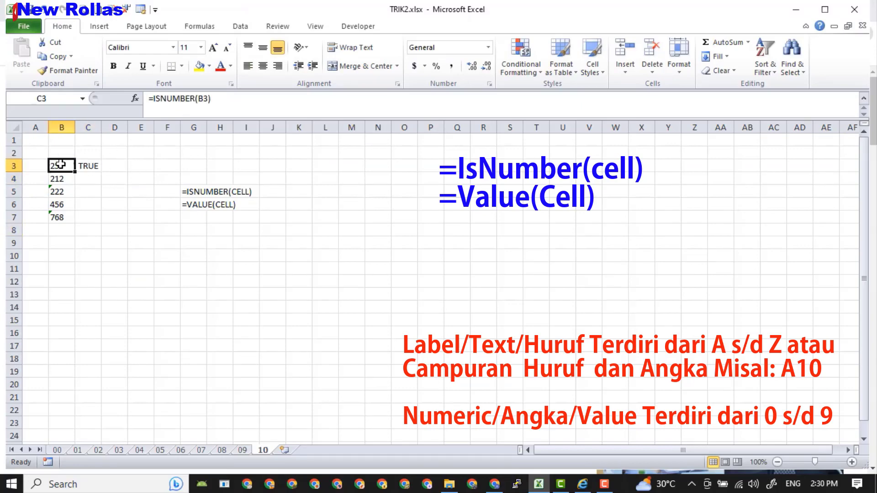
click(60, 164)
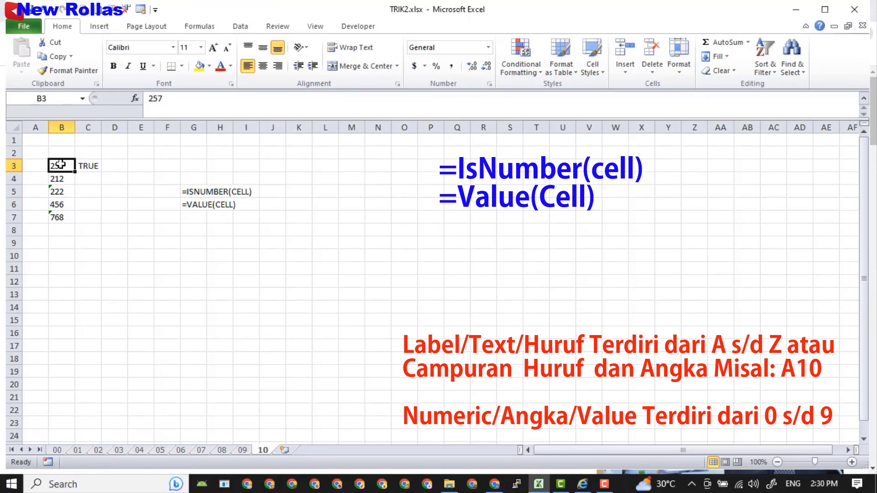
click(86, 167)
drag(106, 175, 98, 221)
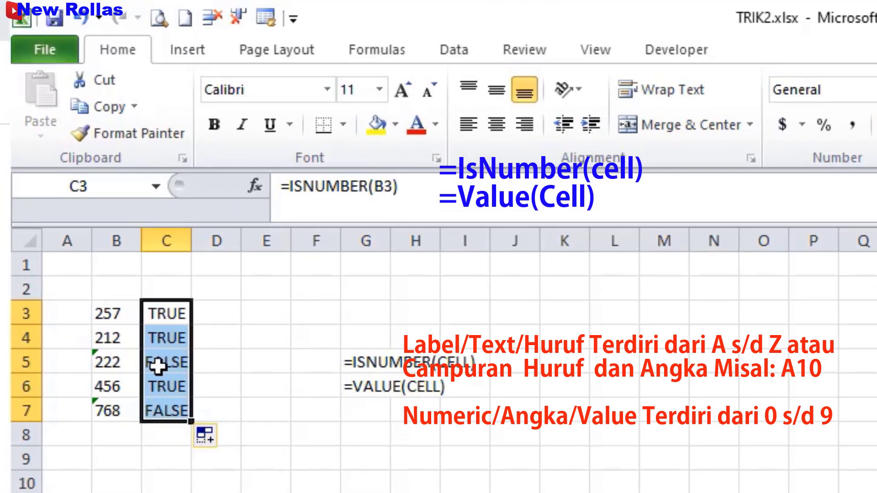
click(117, 362)
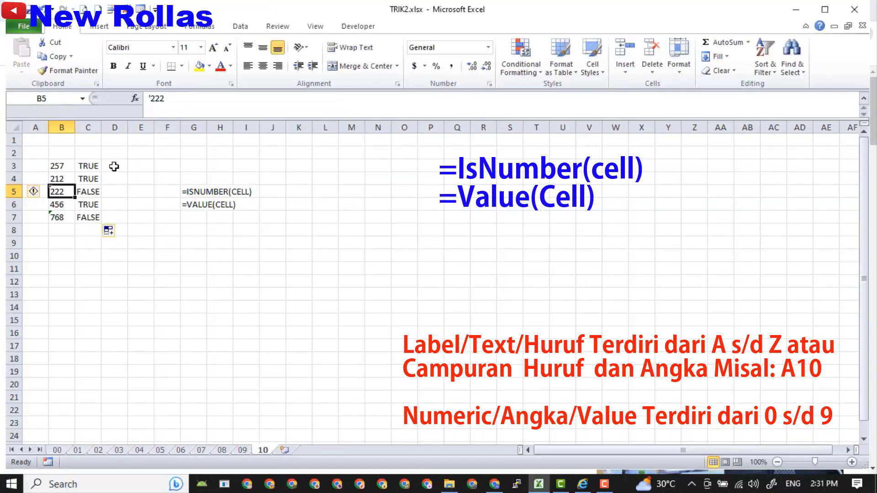
Convert the column B entries to numbers by entering =VALUE(B3) in D3 and filling it down to D7.
click(199, 287)
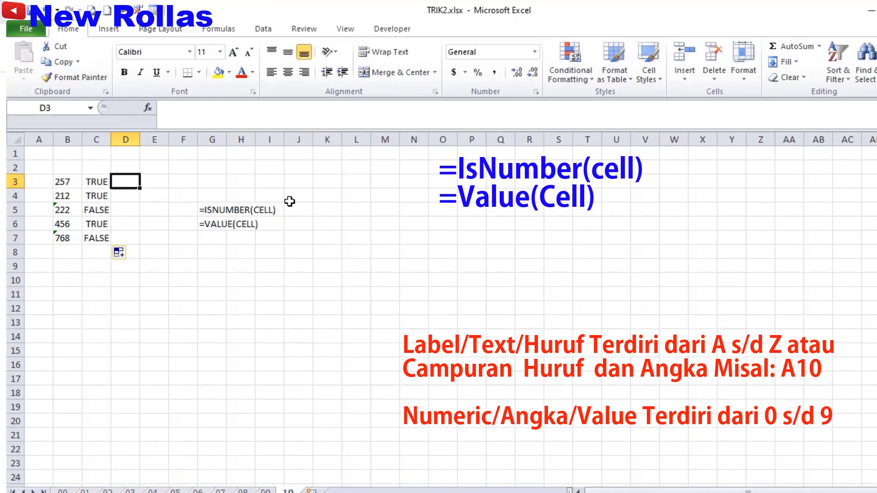
text(=-)
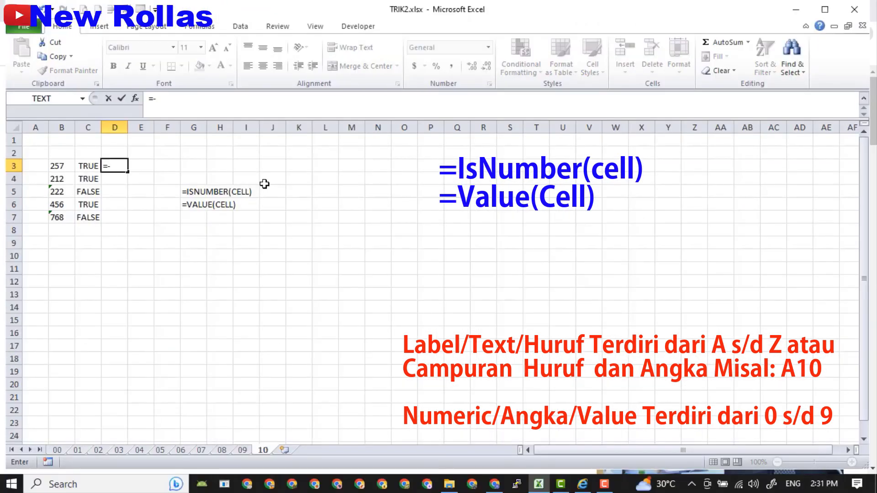
key(BackSpace)
text(val)
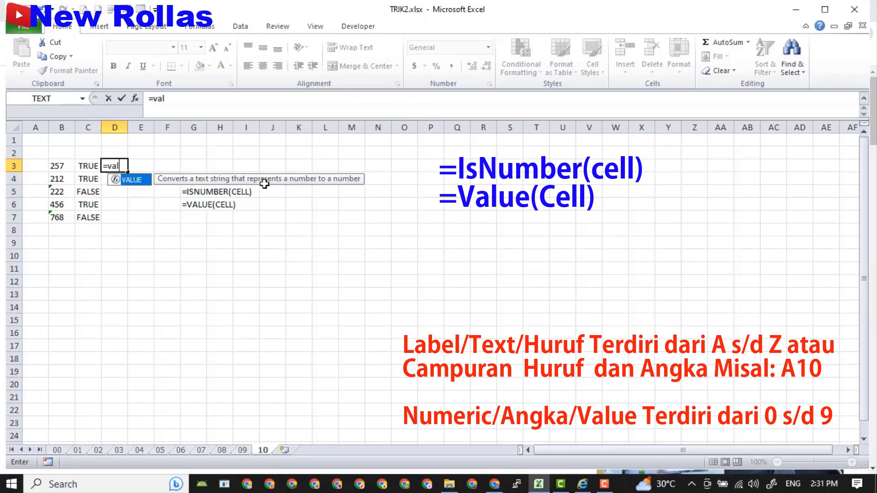
text(ue)
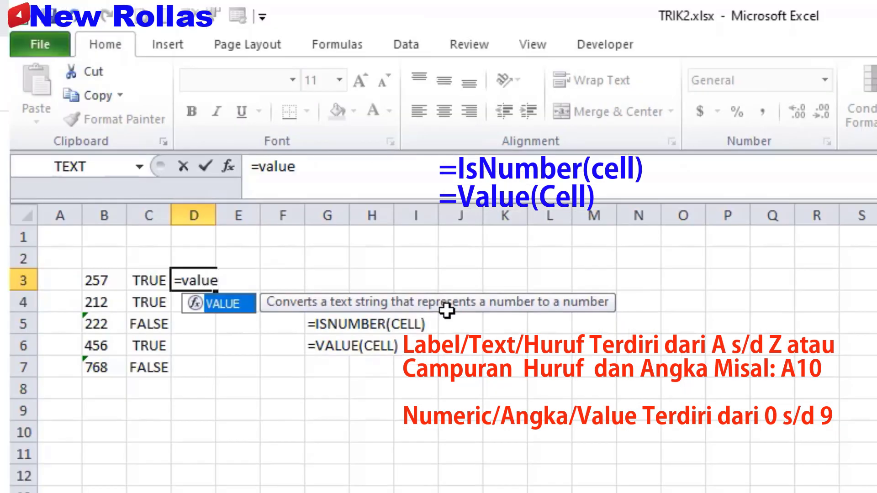
text(()
key(Left)
key(Left)
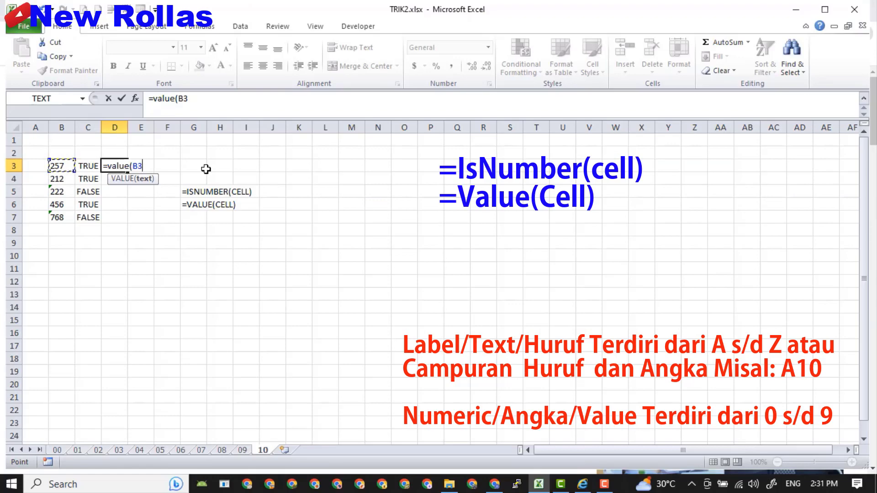
text())
key(Return)
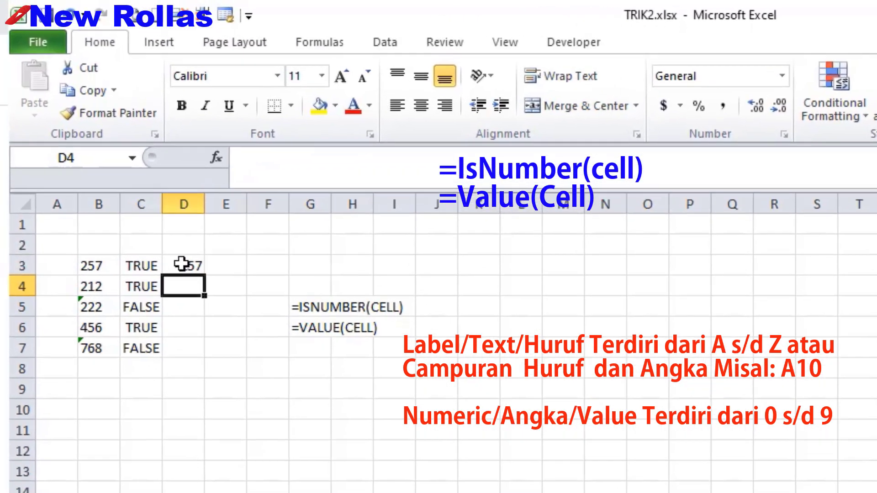
click(116, 166)
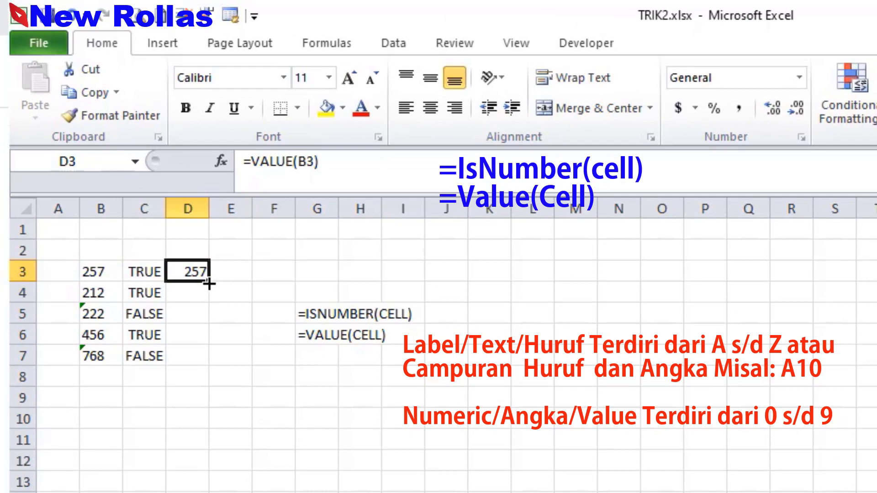
drag(208, 281, 203, 366)
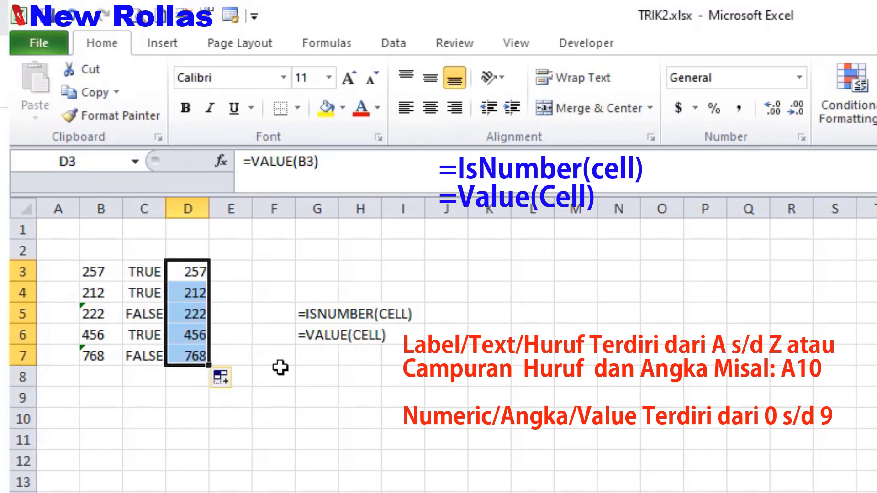